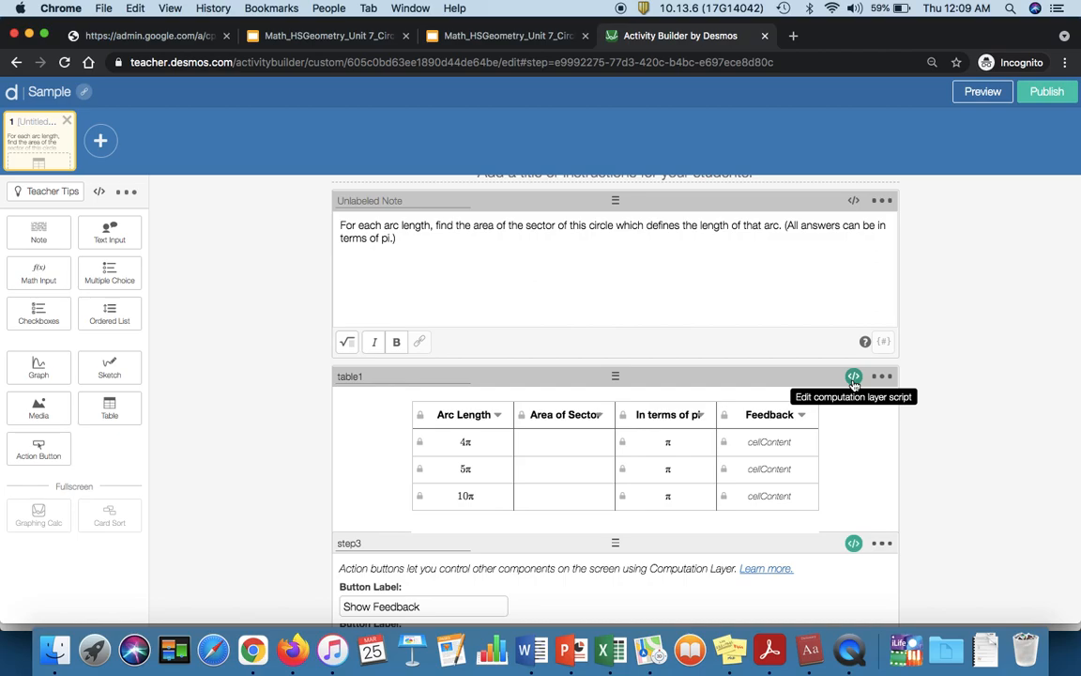
Step: Examine the computation layer script of table1 for its answer checks and row feedback
left_click(853, 378)
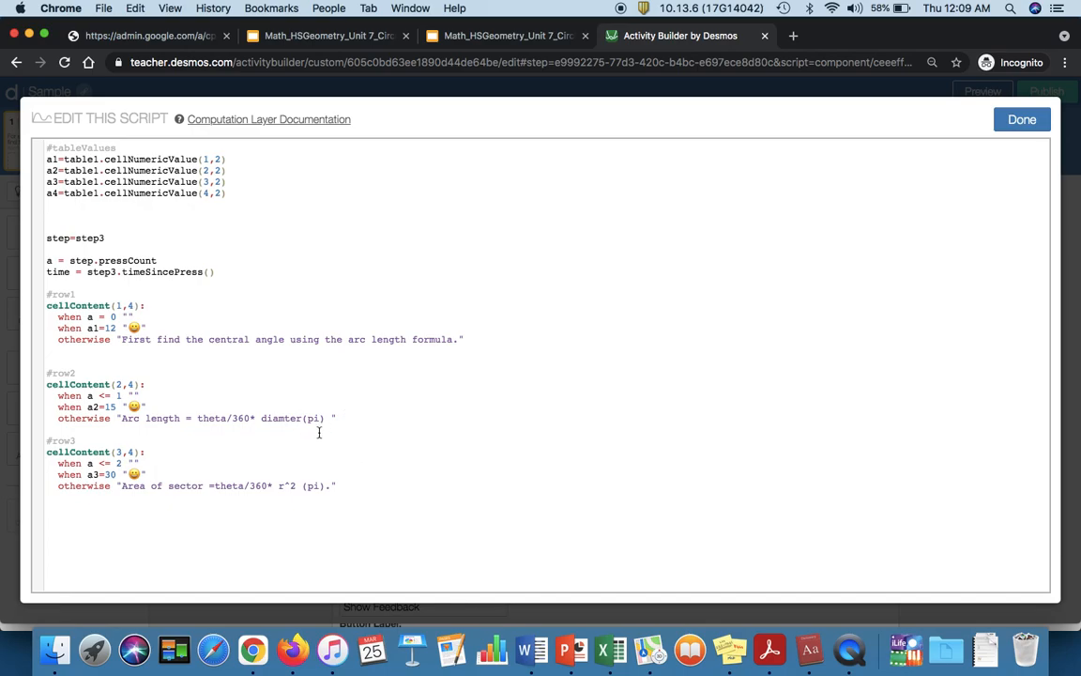
left_click(1023, 120)
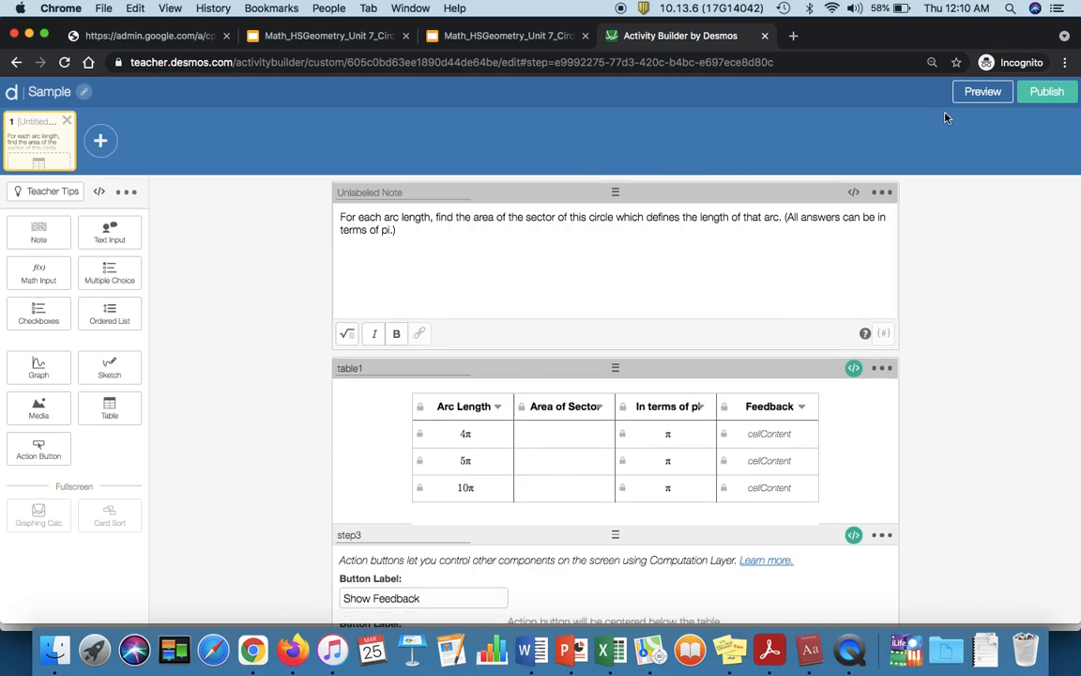
Step: Preview the student screen, enter 12 as the area of sector for arc length 4π, and show the feedback
left_click(969, 98)
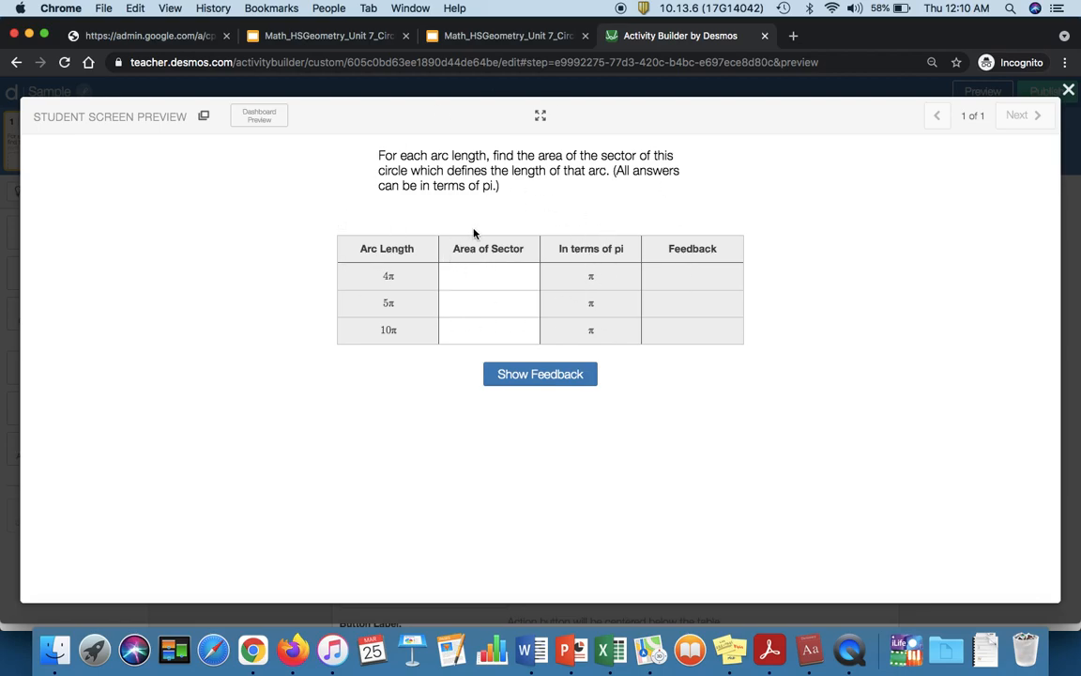
left_click(478, 273)
left_click(506, 278)
type("12")
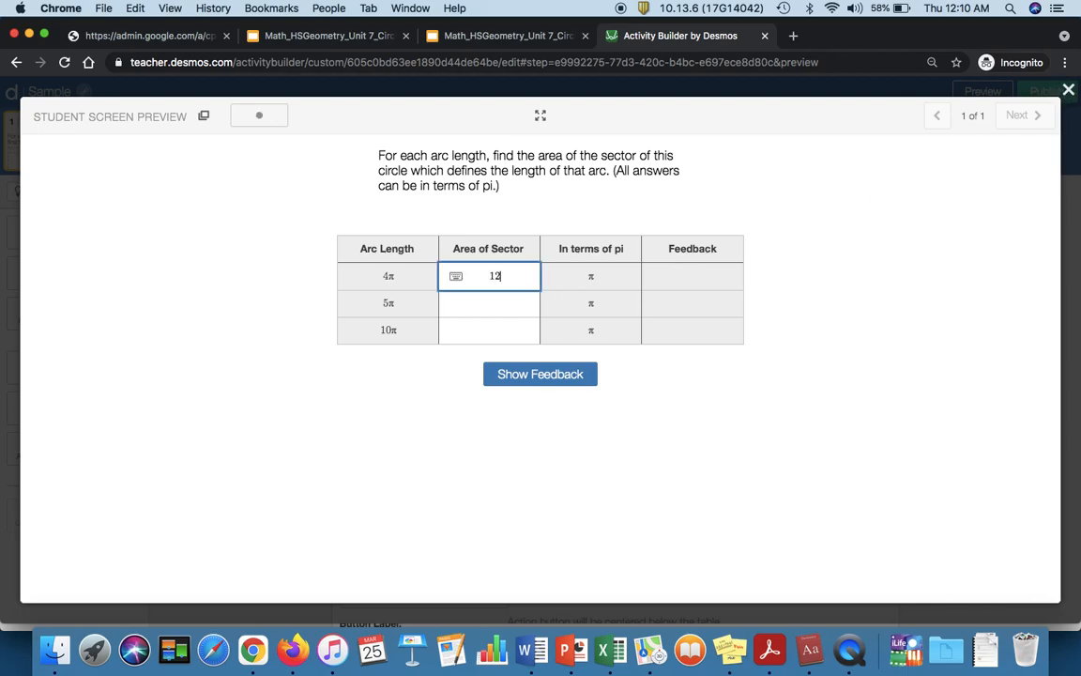
left_click(537, 374)
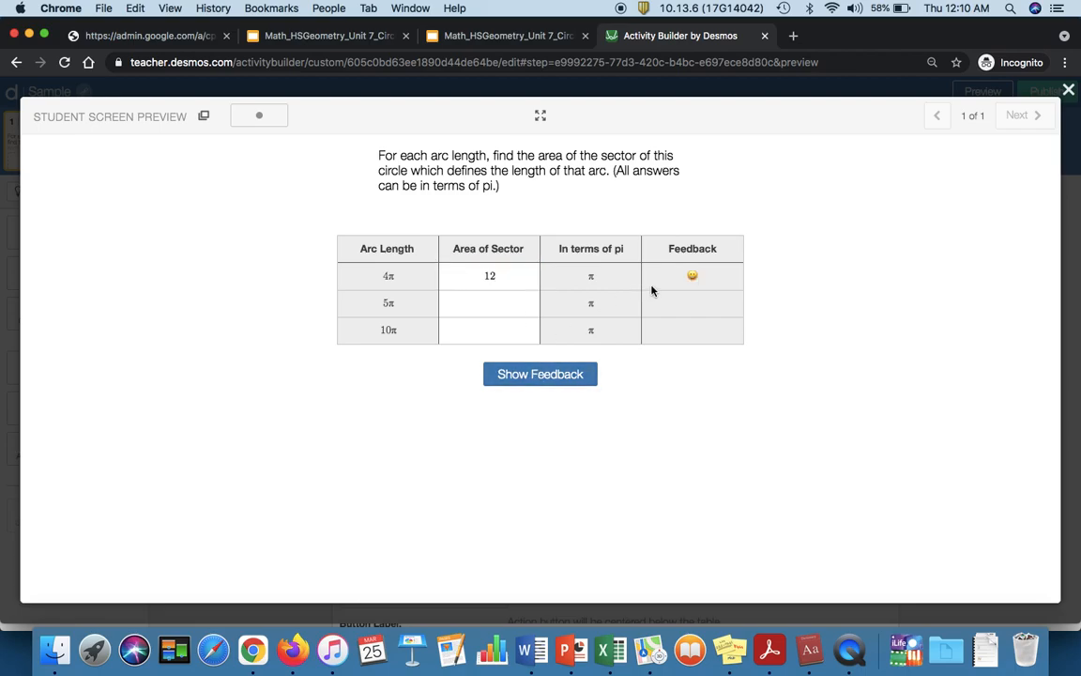
Step: Test the wrong-answer feedback by changing the 4π row's area of sector to 10, and close the preview
left_click(494, 279)
key("BackSpace")
type("0")
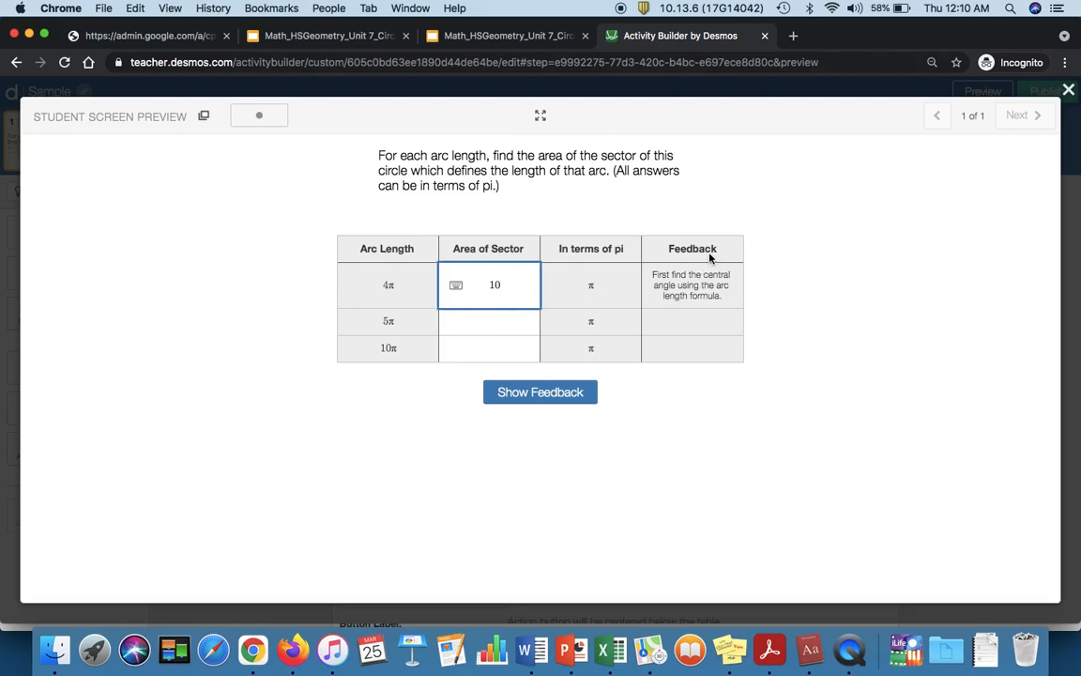
left_click(963, 85)
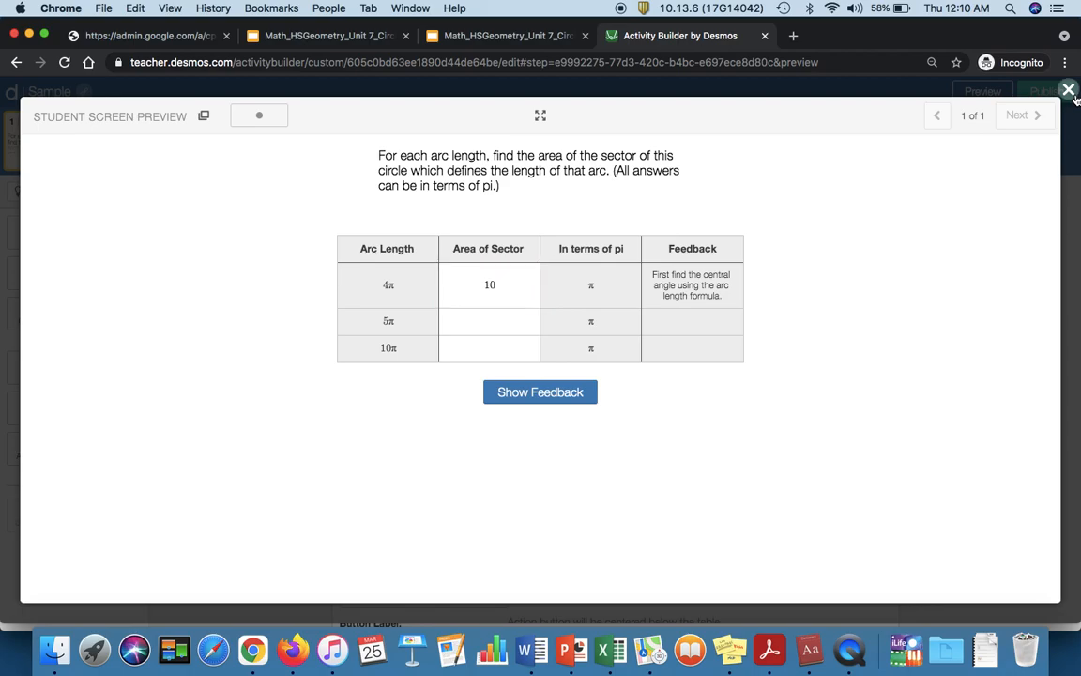
scroll(845, 344, "down", 1)
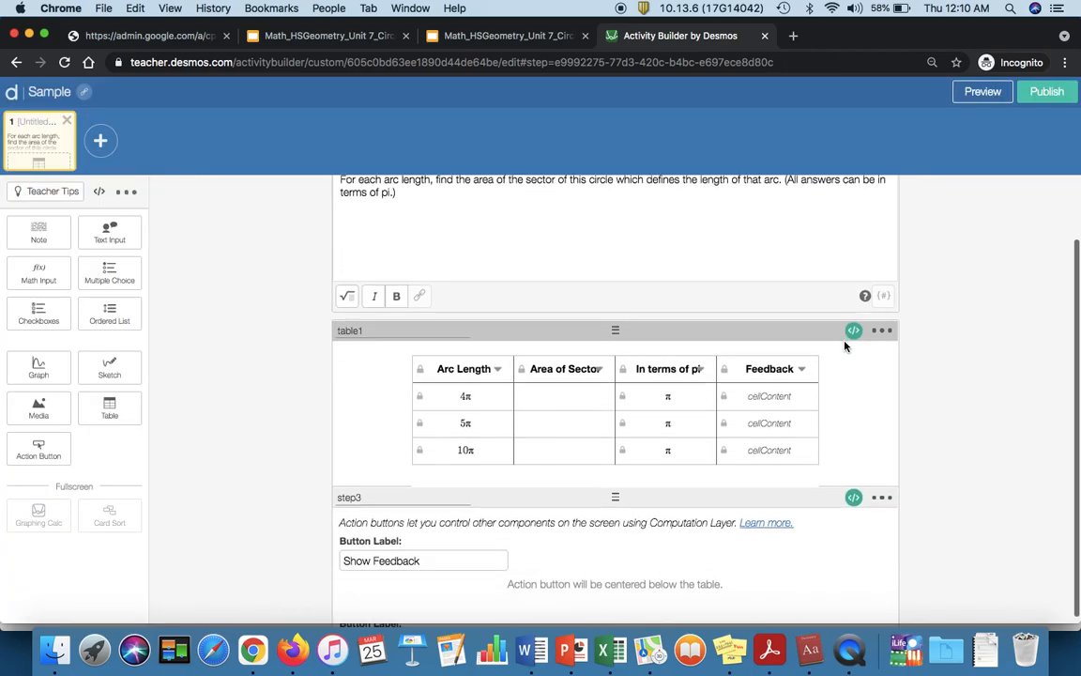
scroll(845, 346, "up", 3)
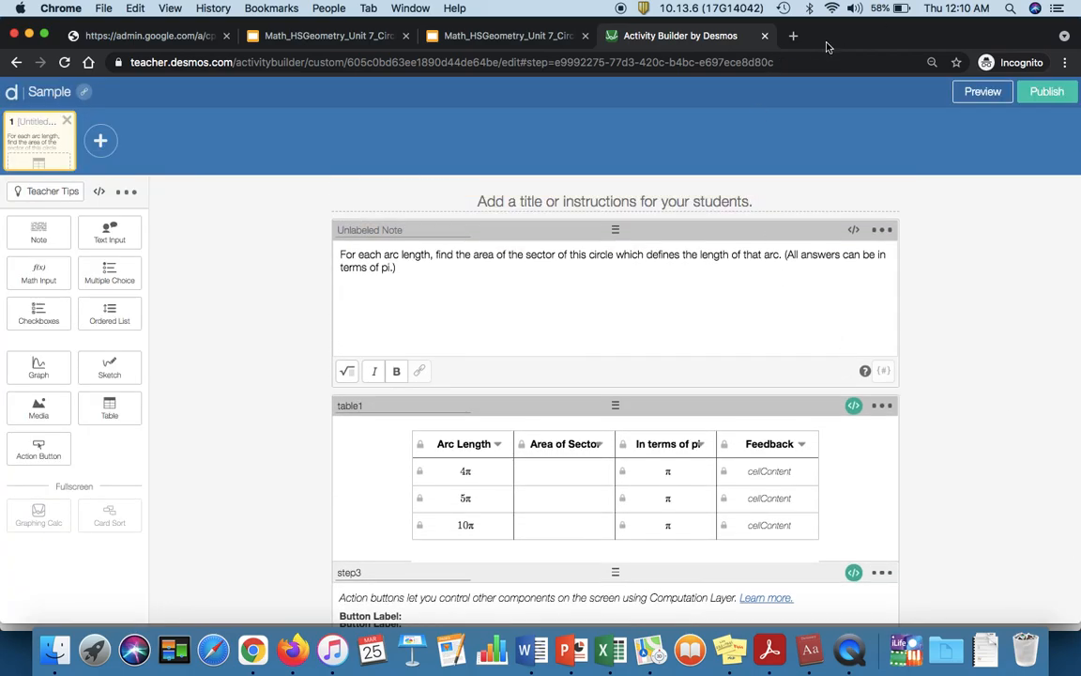
Step: Open desmos.com in a new browser tab and go to the teacher's list of custom activities
left_click(796, 36)
type("des")
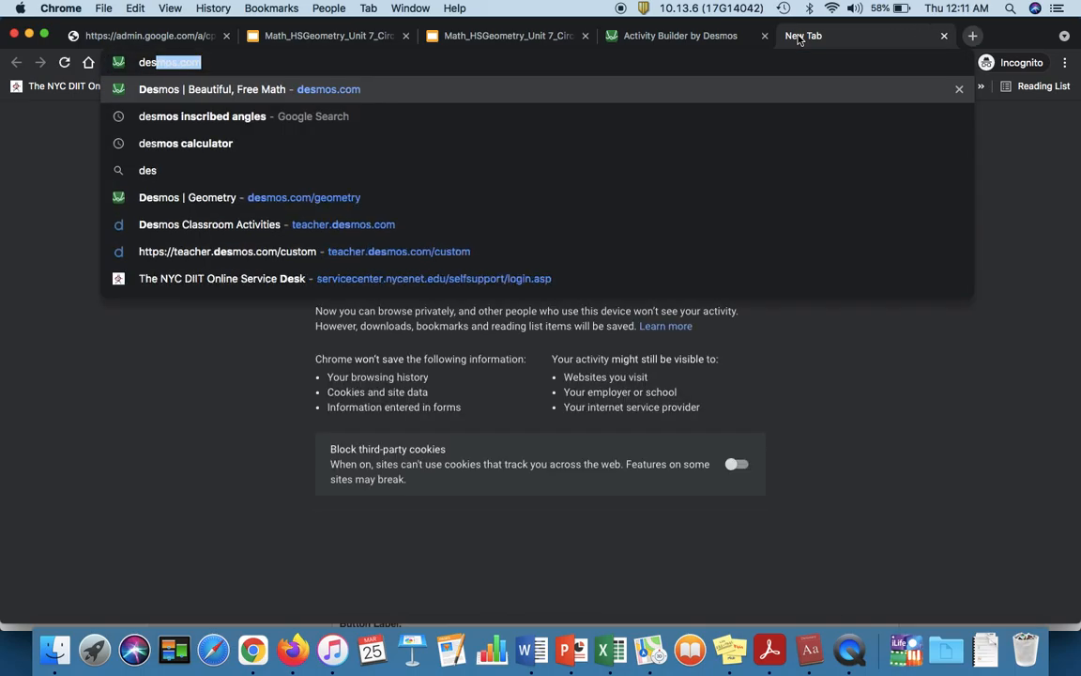
key("Return")
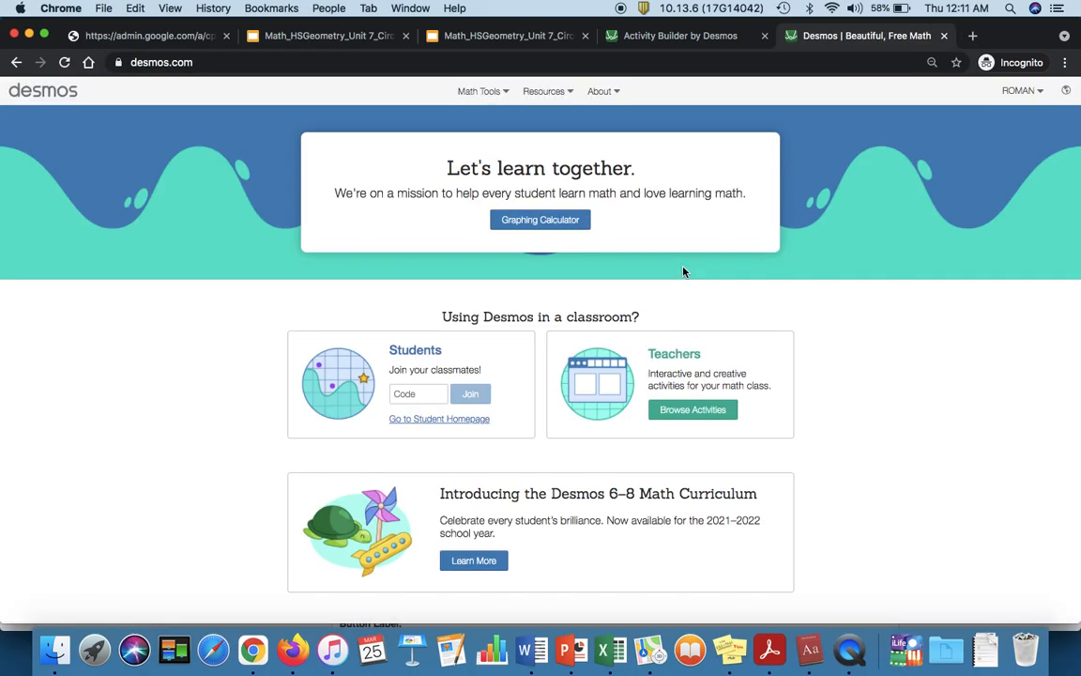
left_click(683, 412)
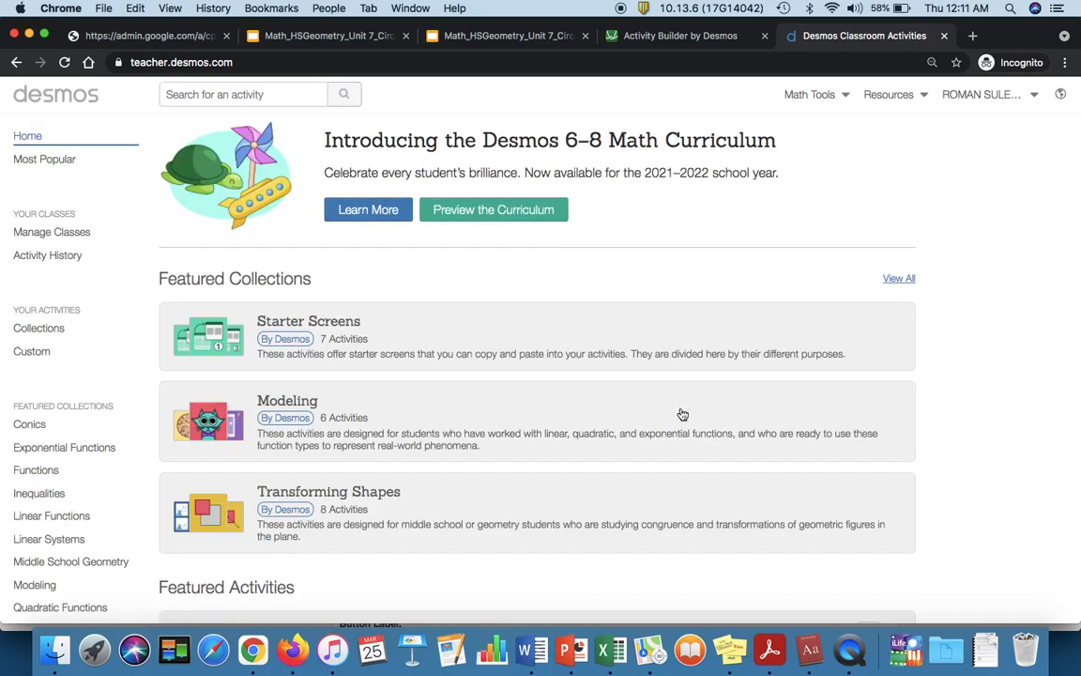
left_click(43, 355)
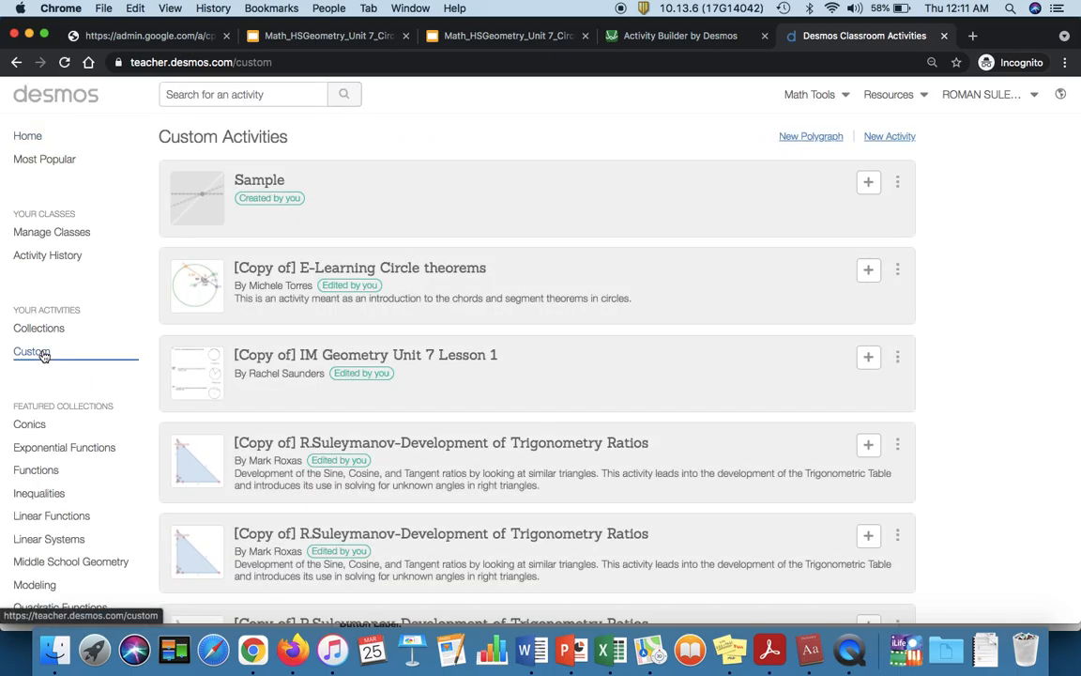
Step: Create a new activity titled "Sample 2" with link sharing
left_click(891, 137)
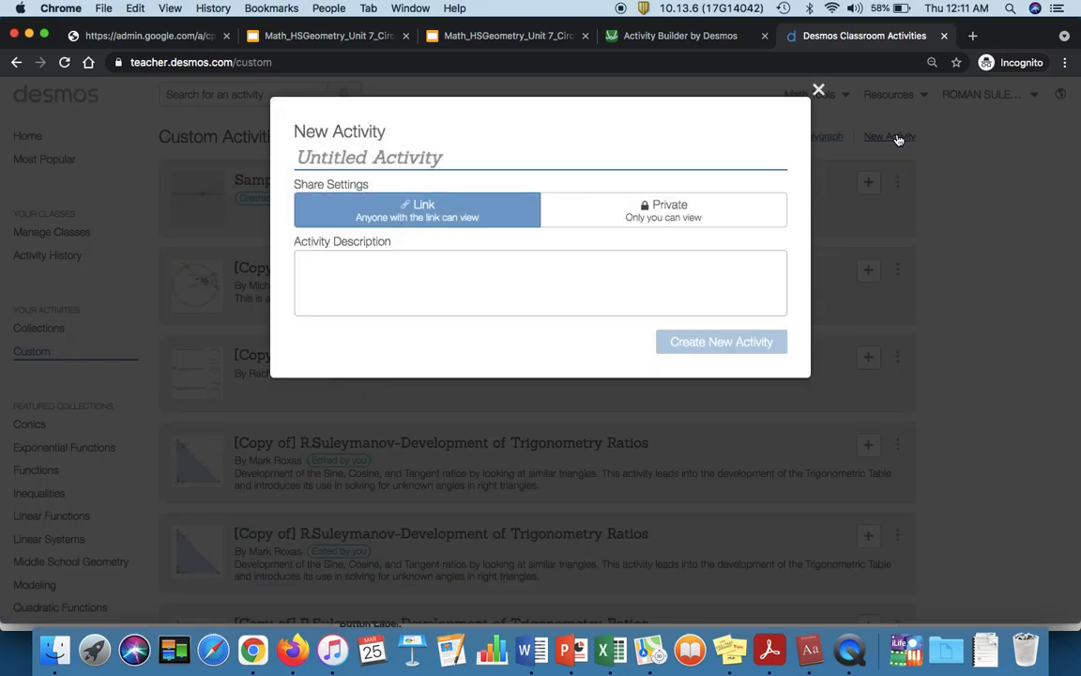
type("Sample 2")
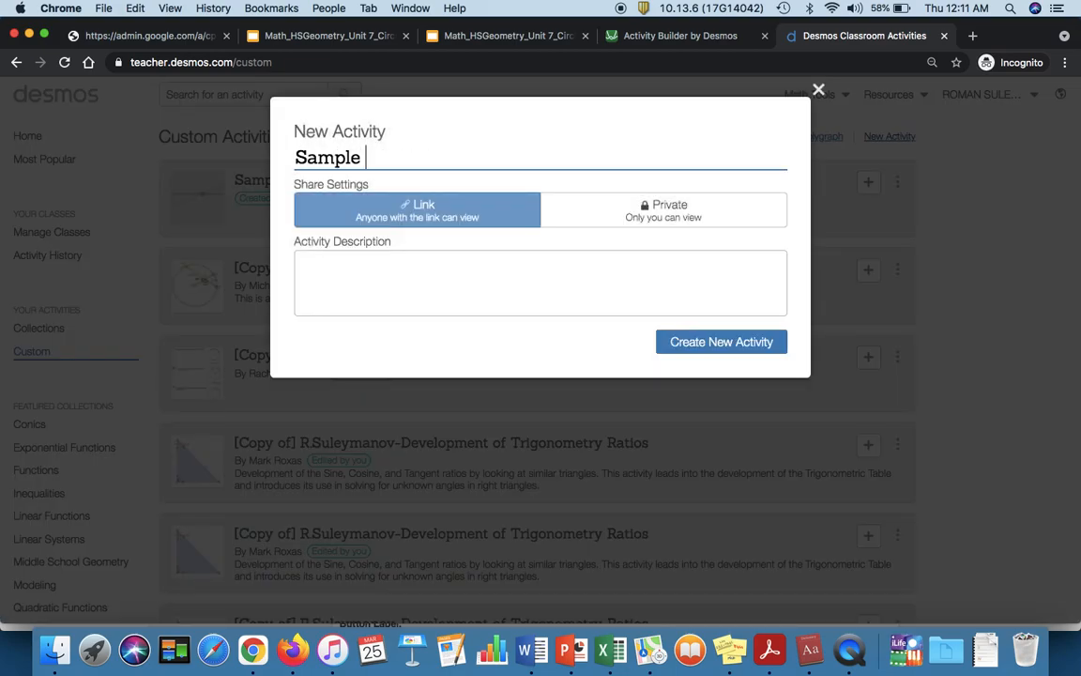
left_click(742, 347)
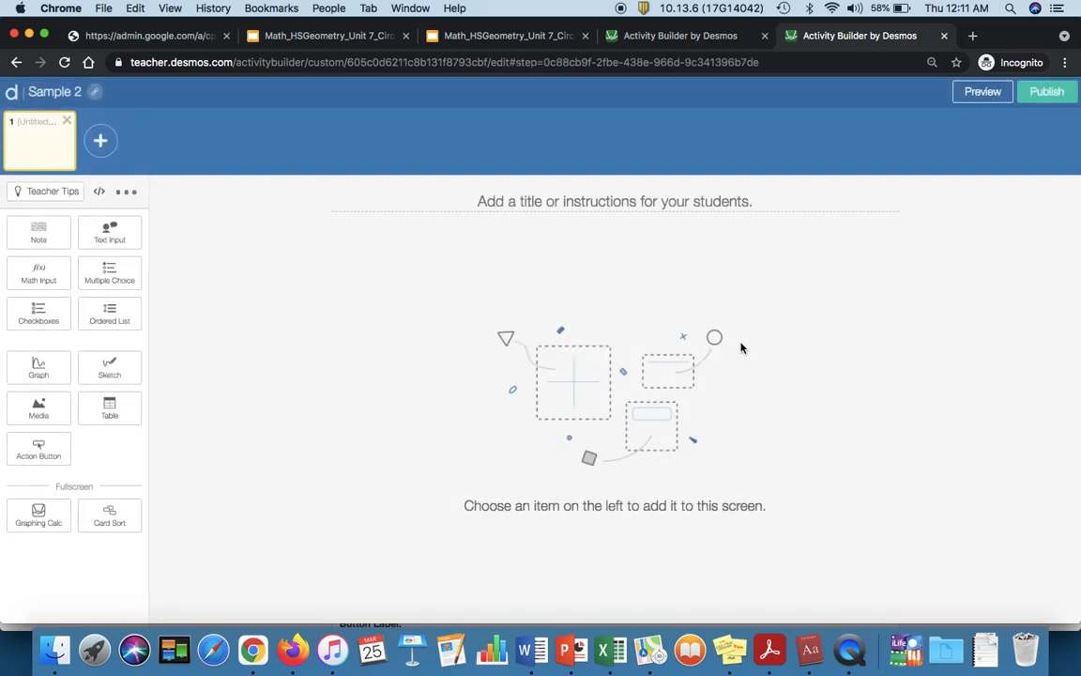
Step: Copy the arc length screen from the Sample activity into Sample 2, replacing its blank screen
left_click(671, 39)
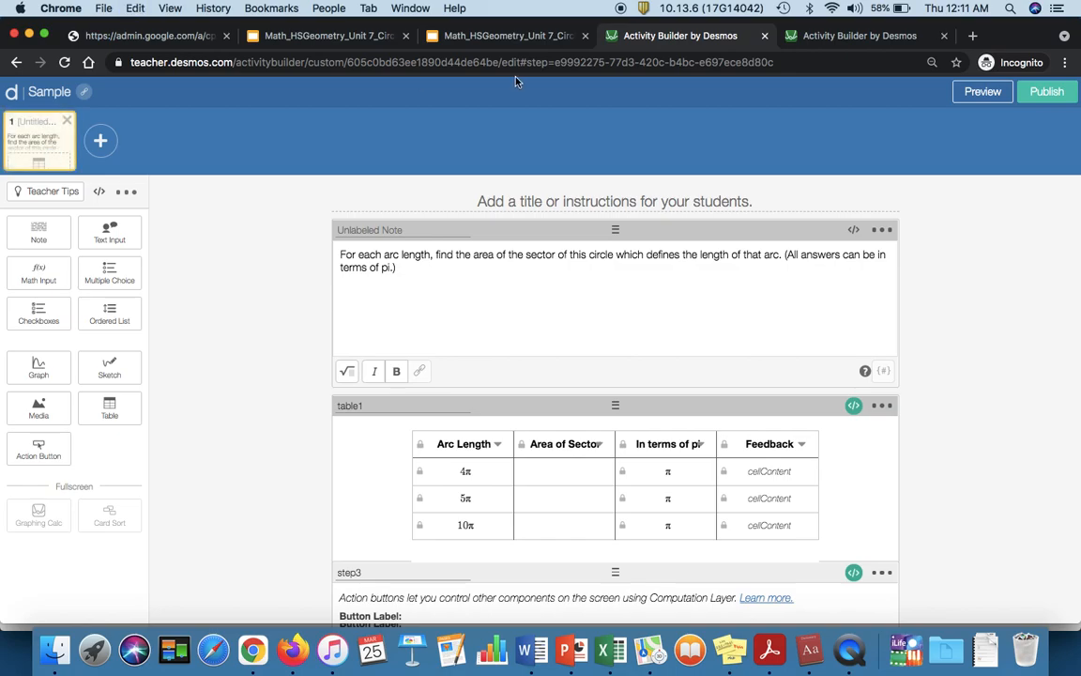
left_click(898, 39)
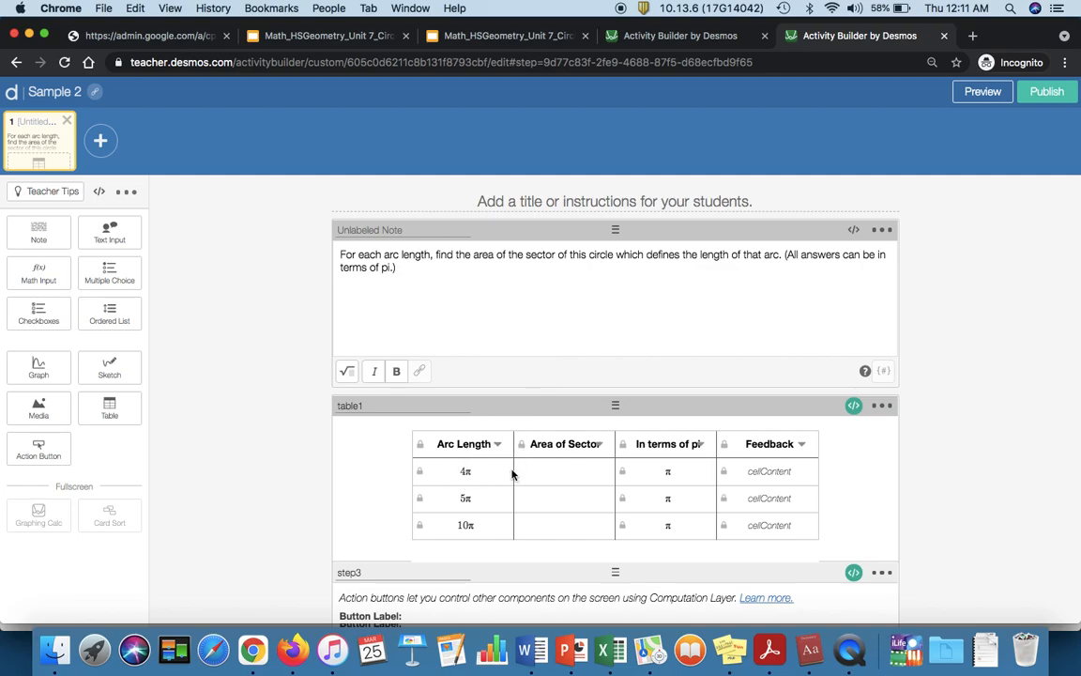
Step: Check the copied table's cells and its computation layer script in Sample 2
left_click(483, 447)
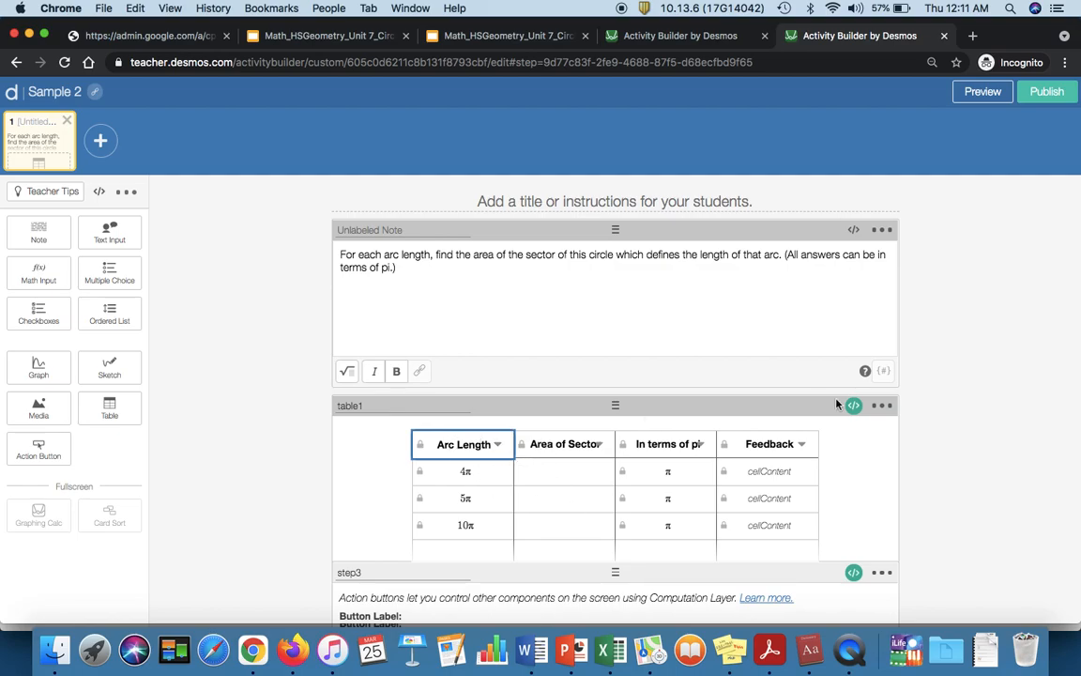
left_click(567, 471)
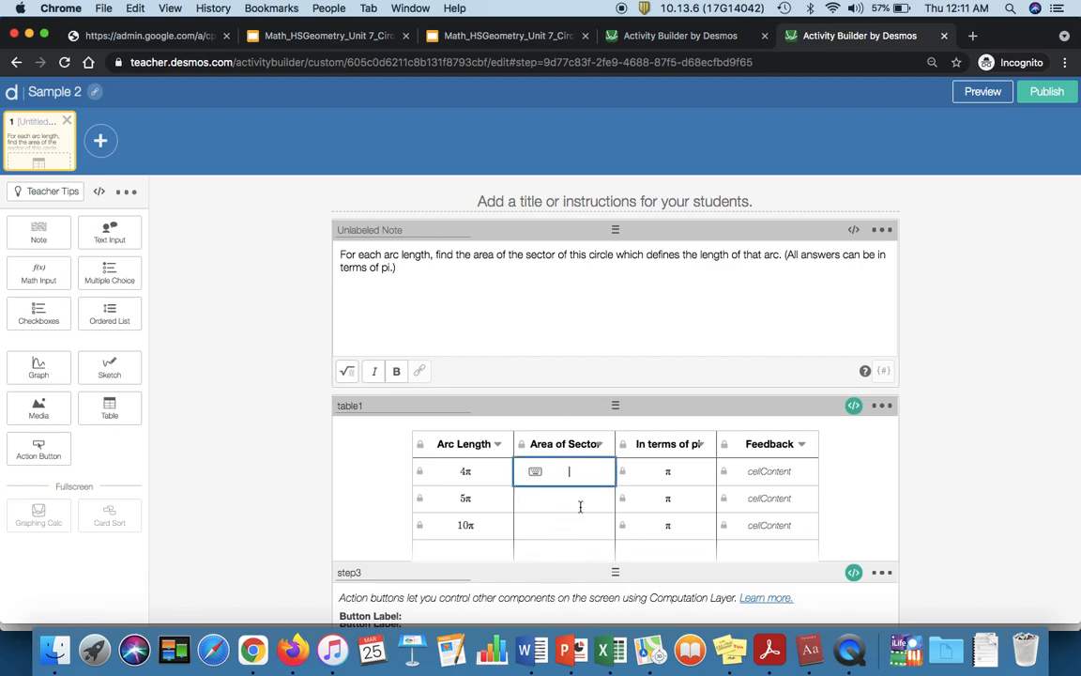
left_click(853, 406)
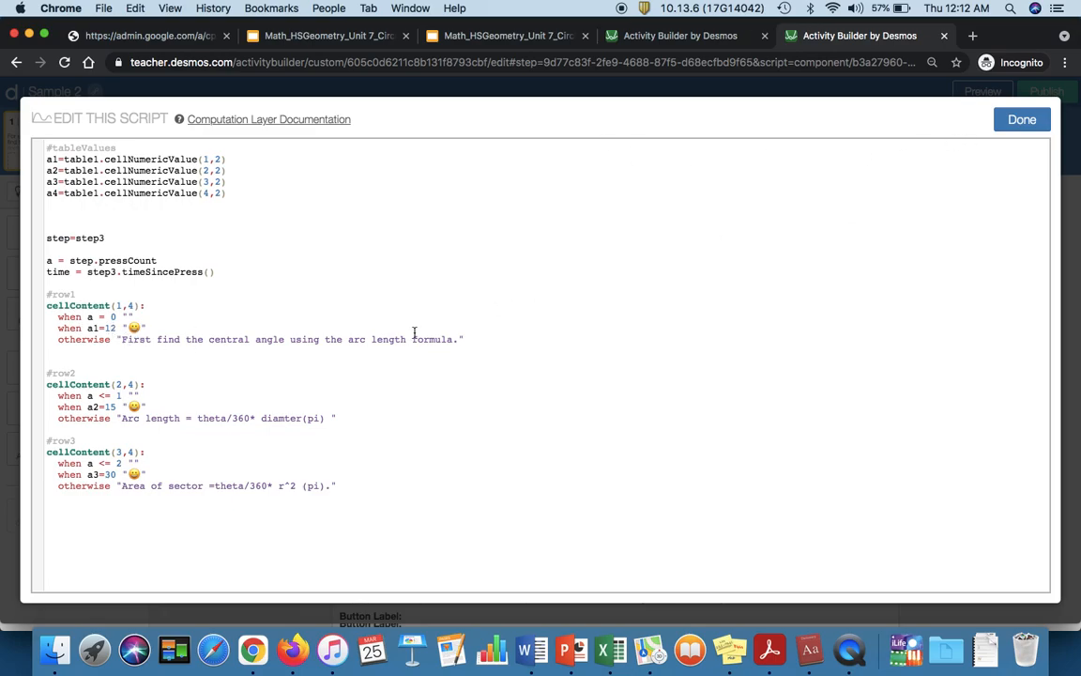
left_click(1030, 130)
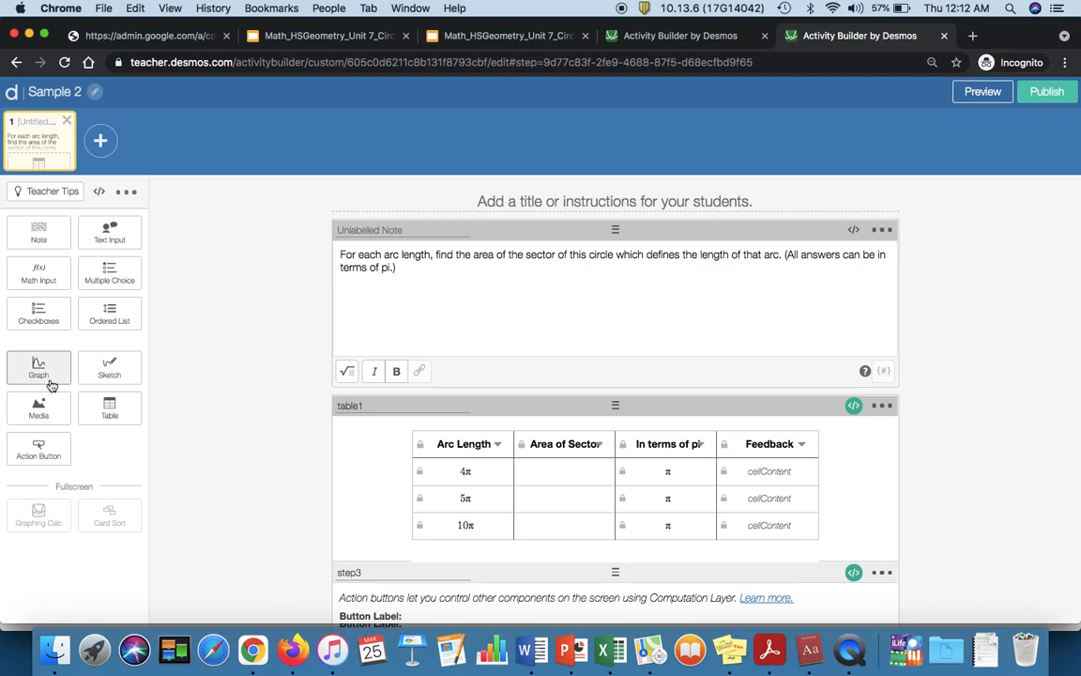
Step: Add a sketch component with the desktop image "Screen Shot 2021-03-24 at 10.48.28 PM" as its custom background
left_click(113, 371)
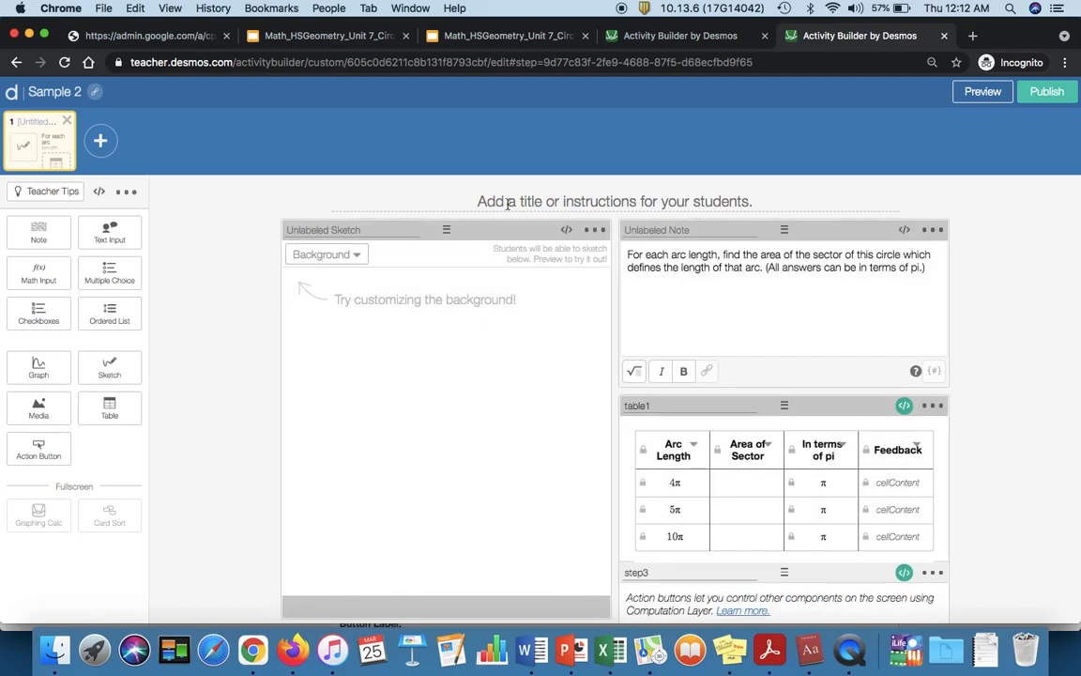
left_click(354, 258)
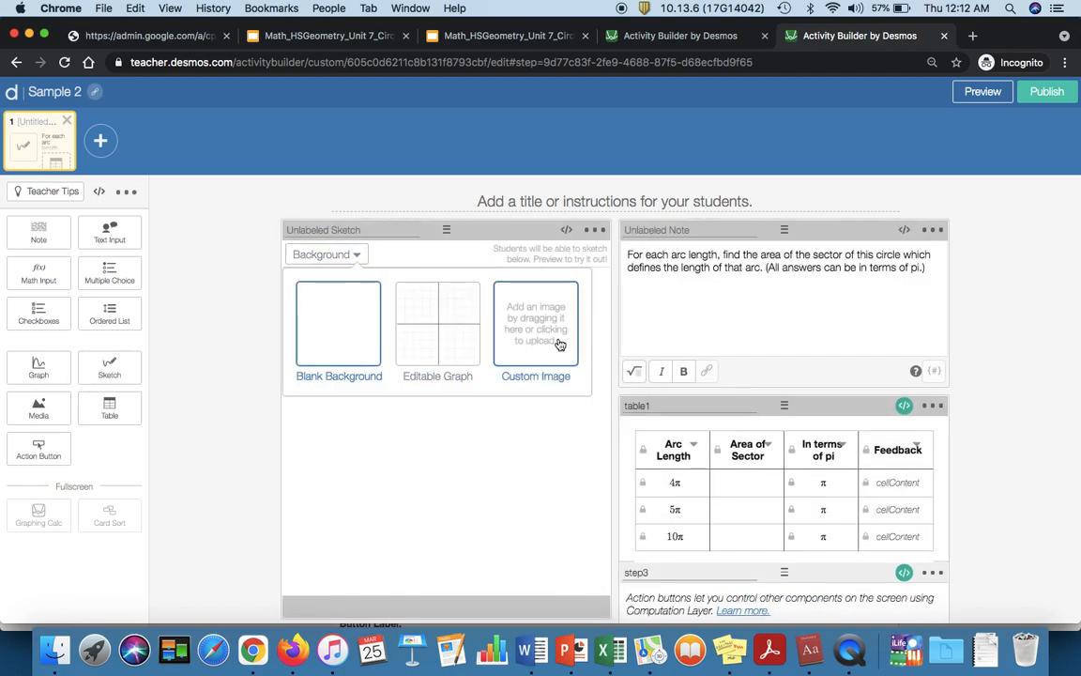
left_click(536, 324)
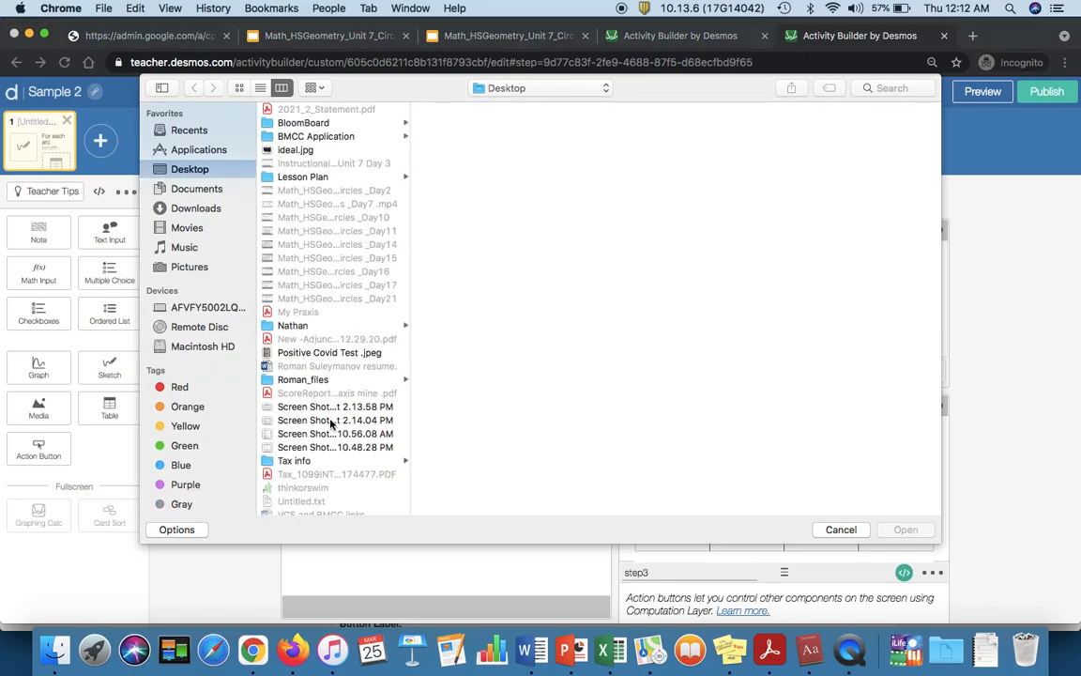
left_click(328, 446)
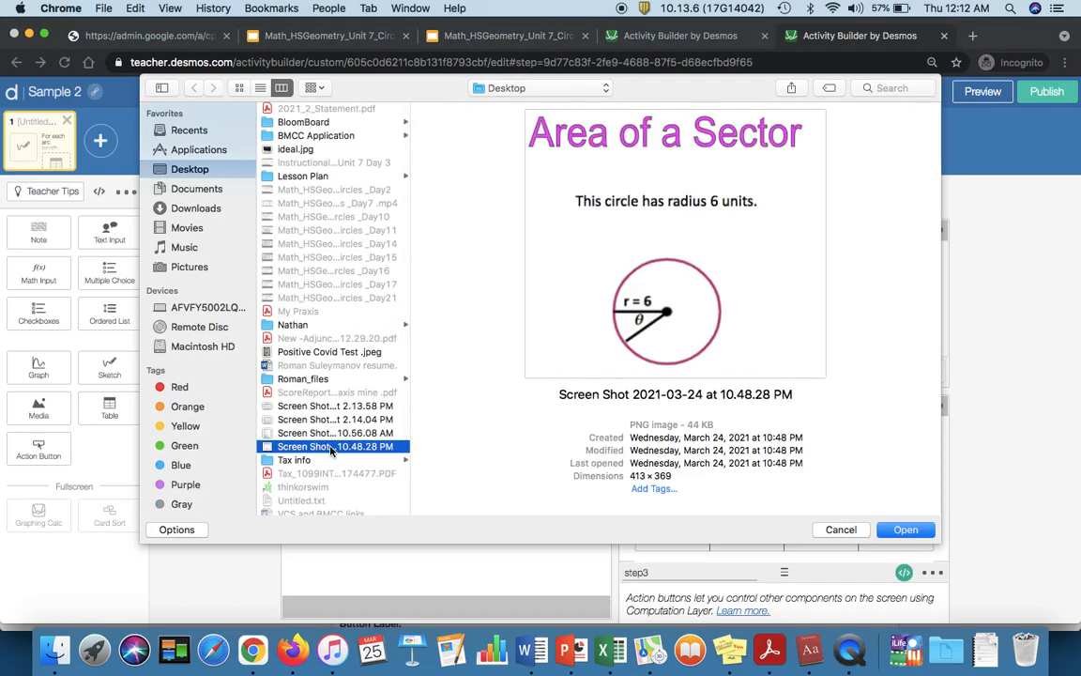
left_click(916, 531)
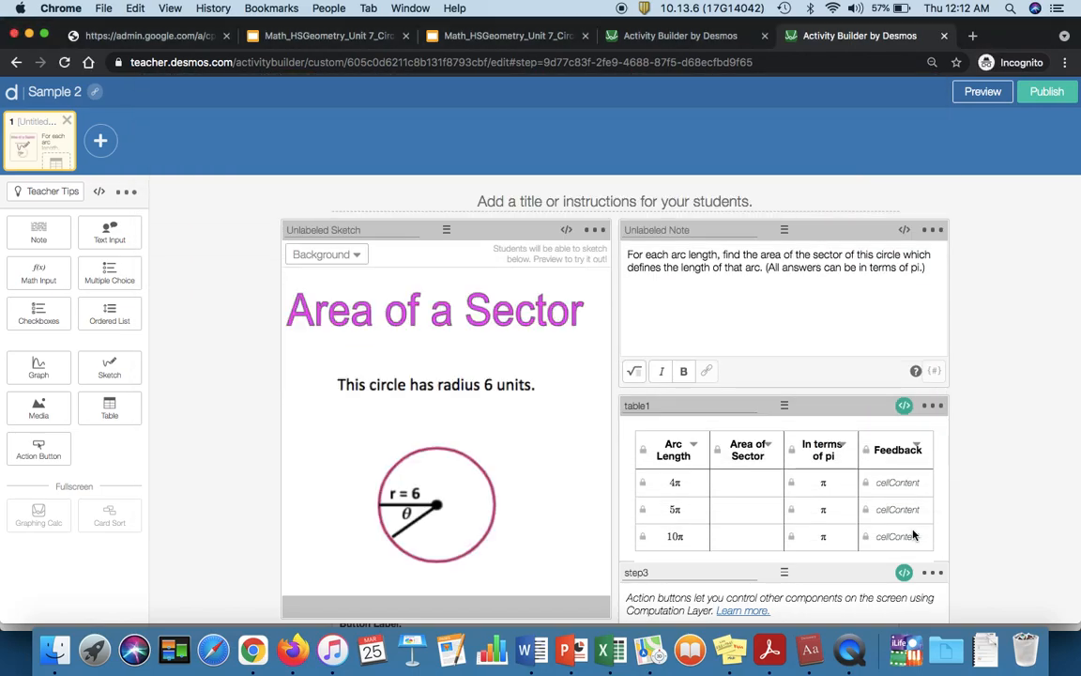
Step: Preview the student screen, test drawing and erasing a mark on the circle, and close the preview
left_click(989, 98)
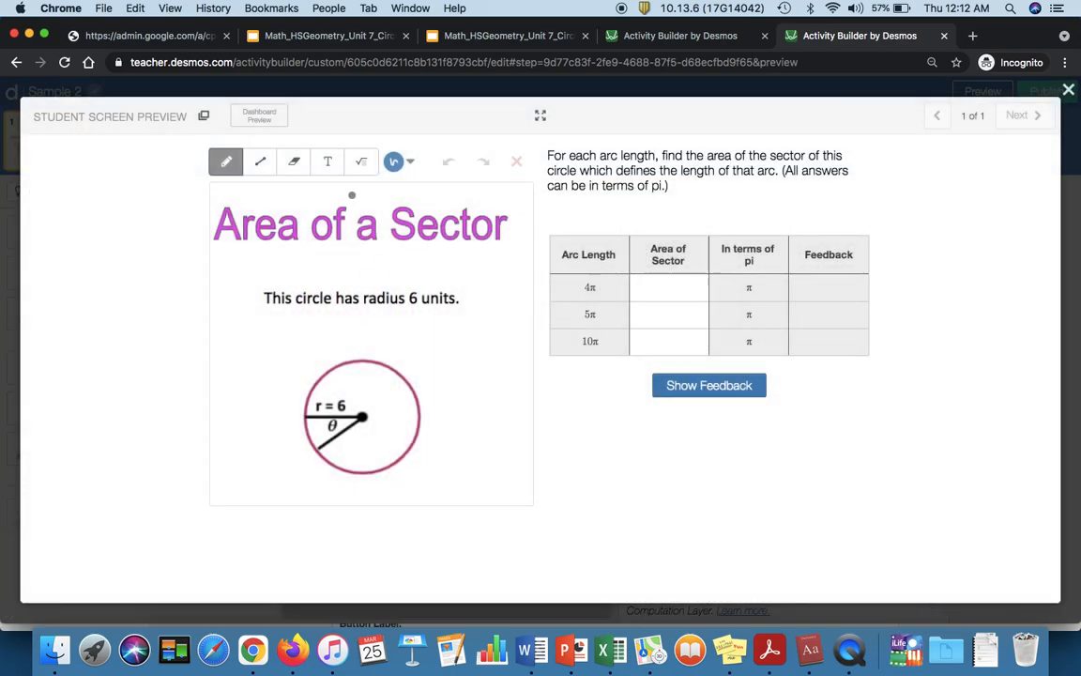
left_click(411, 390)
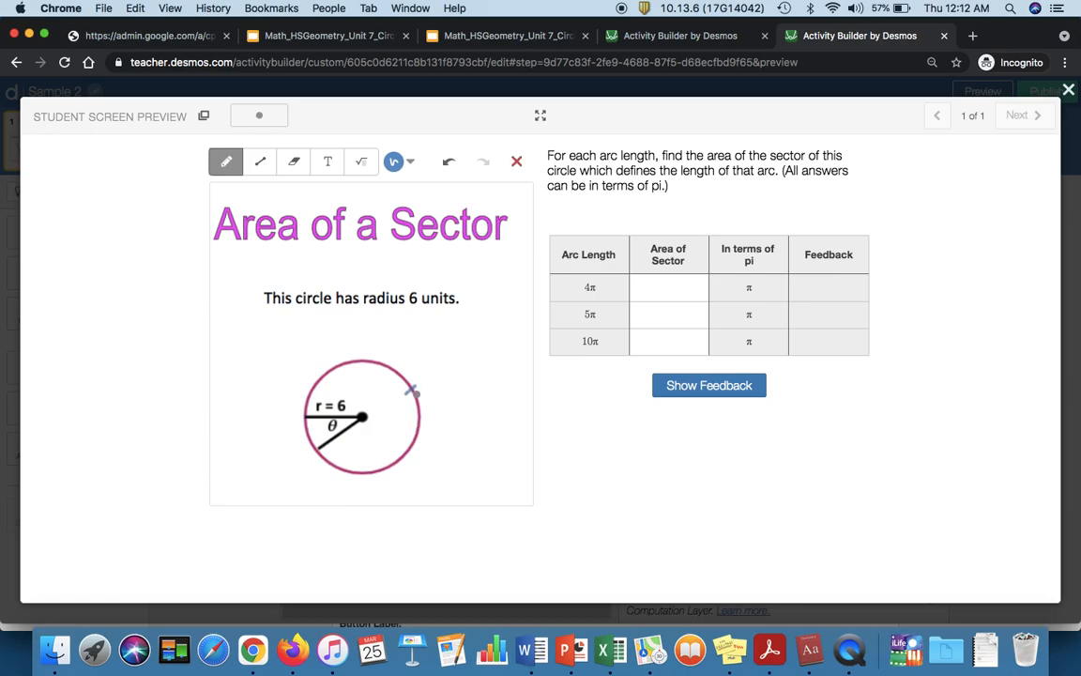
left_click(294, 161)
left_click(416, 384)
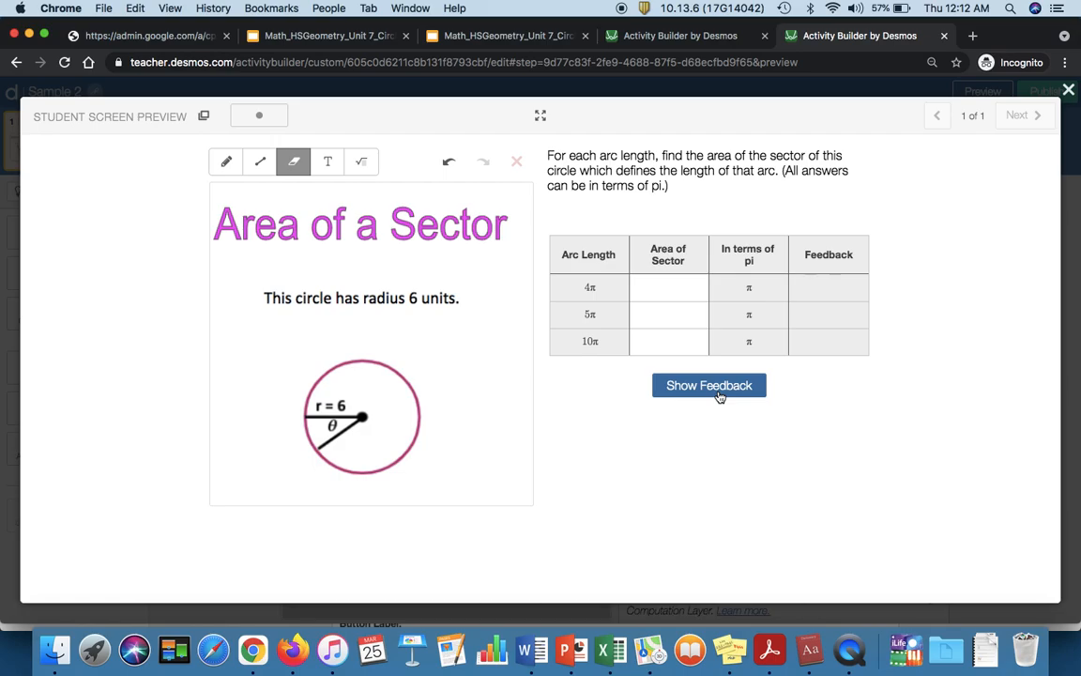
left_click(1070, 90)
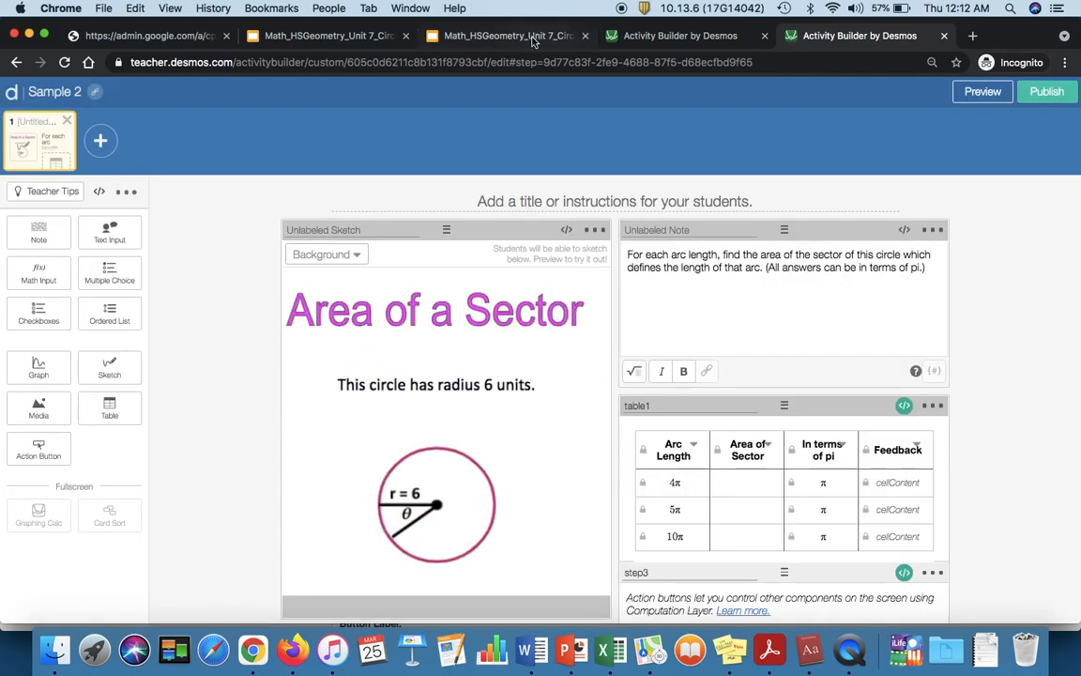
Step: Consult the Area of a Sector slide in the Math_HSGeometry Unit 7 Day18 presentation and return to Sample 2
left_click(532, 39)
left_click_drag(532, 40, 648, 42)
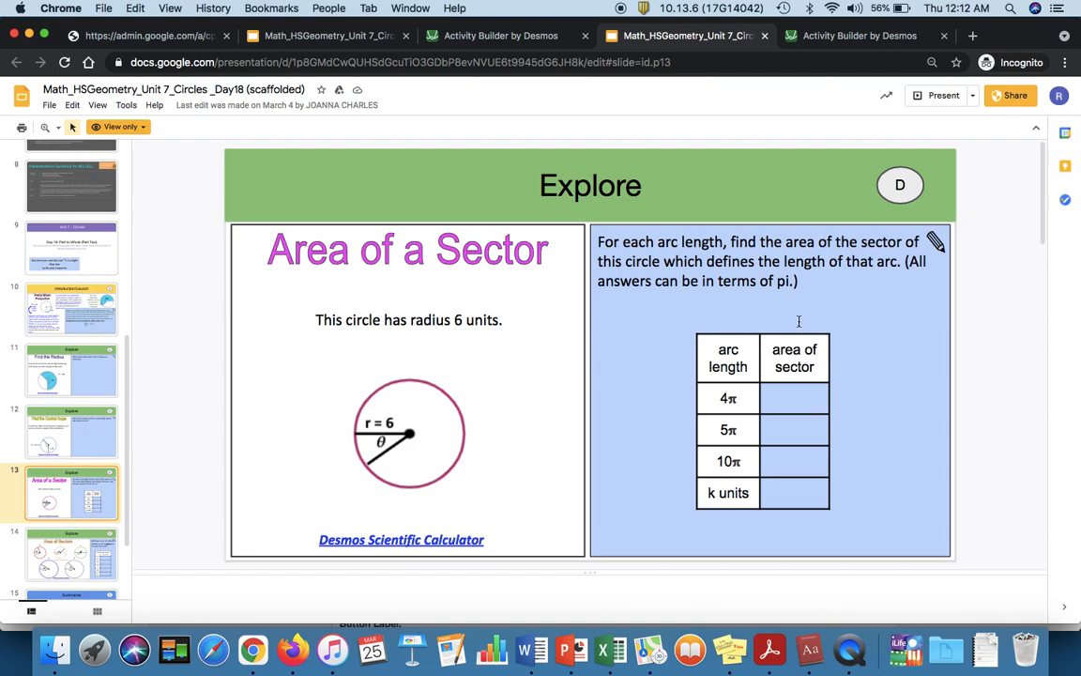
left_click(861, 38)
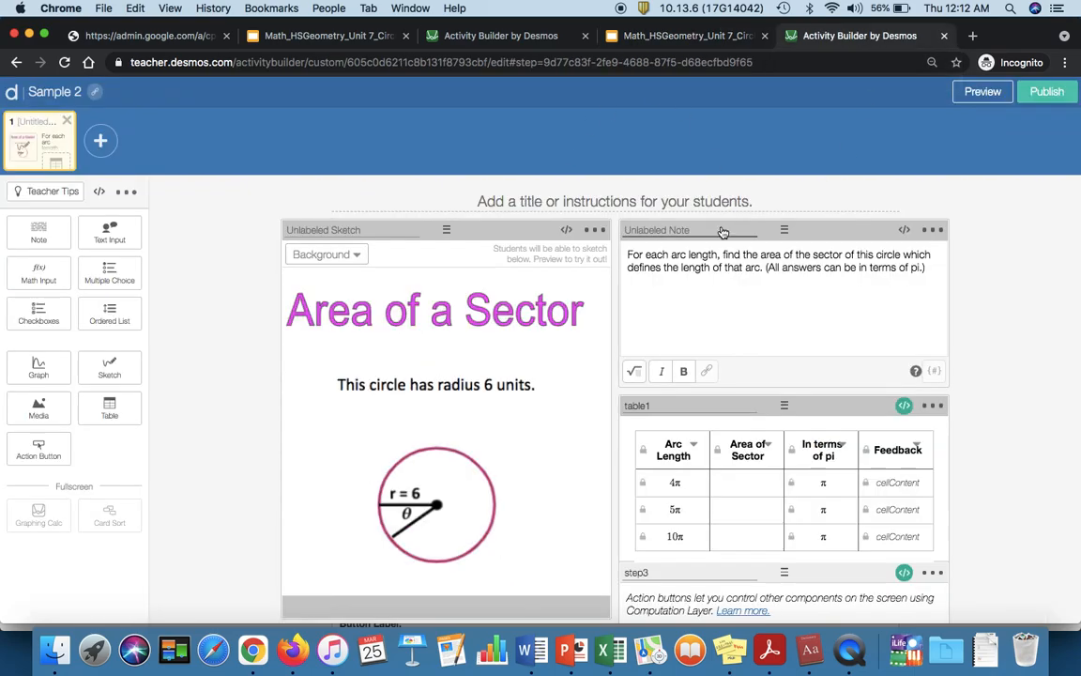
Step: Add a note below the Show Feedback button with the arc length question copied from the Area of a Sector slide, omitting its bracketed remark
scroll(557, 390, "down", 2)
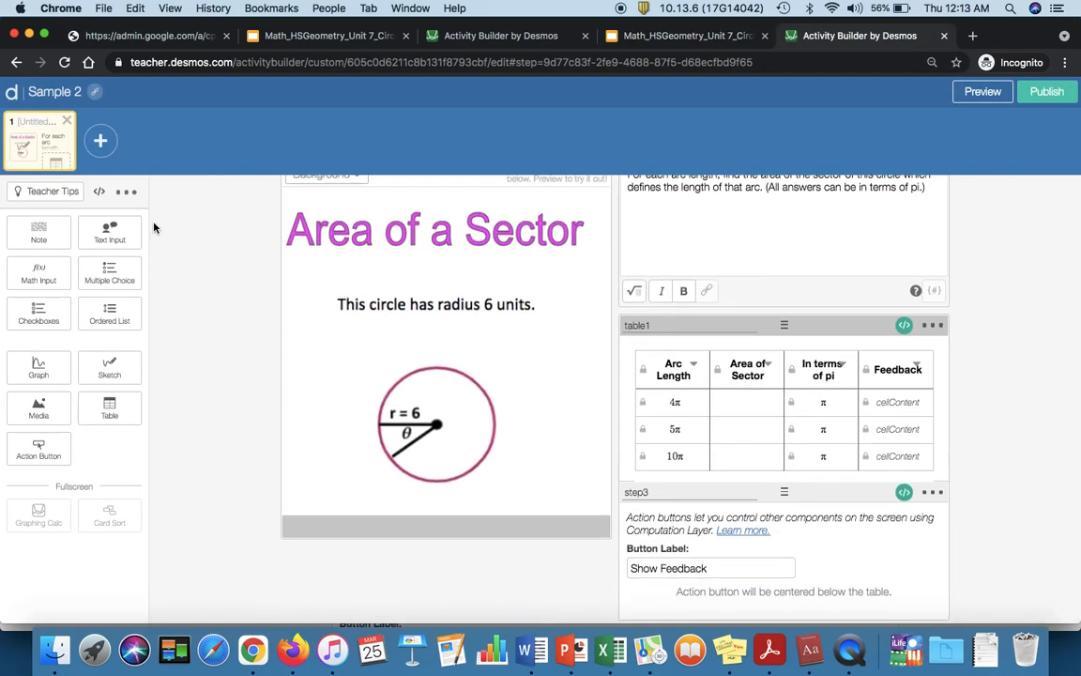
left_click(41, 229)
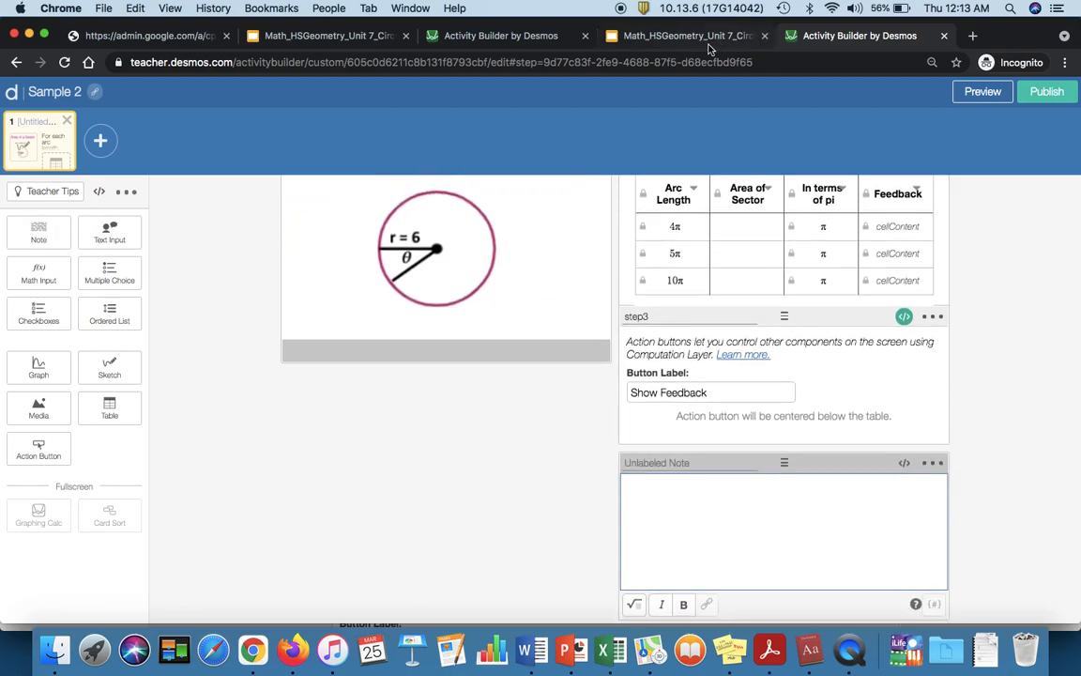
left_click(720, 40)
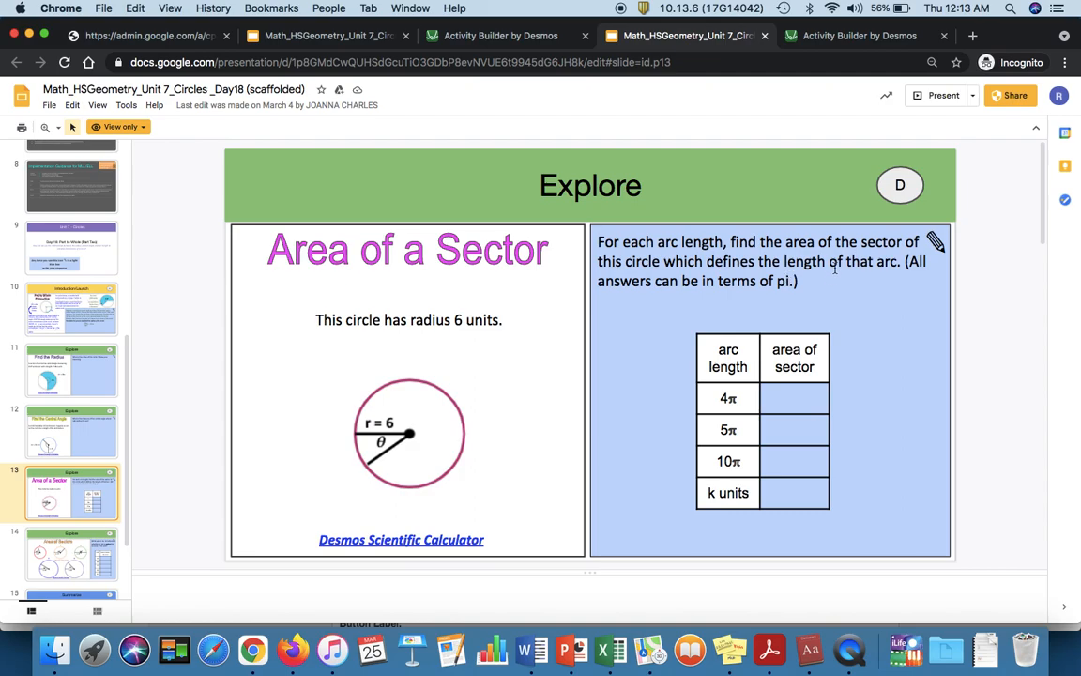
left_click_drag(902, 262, 597, 246)
key("super+c")
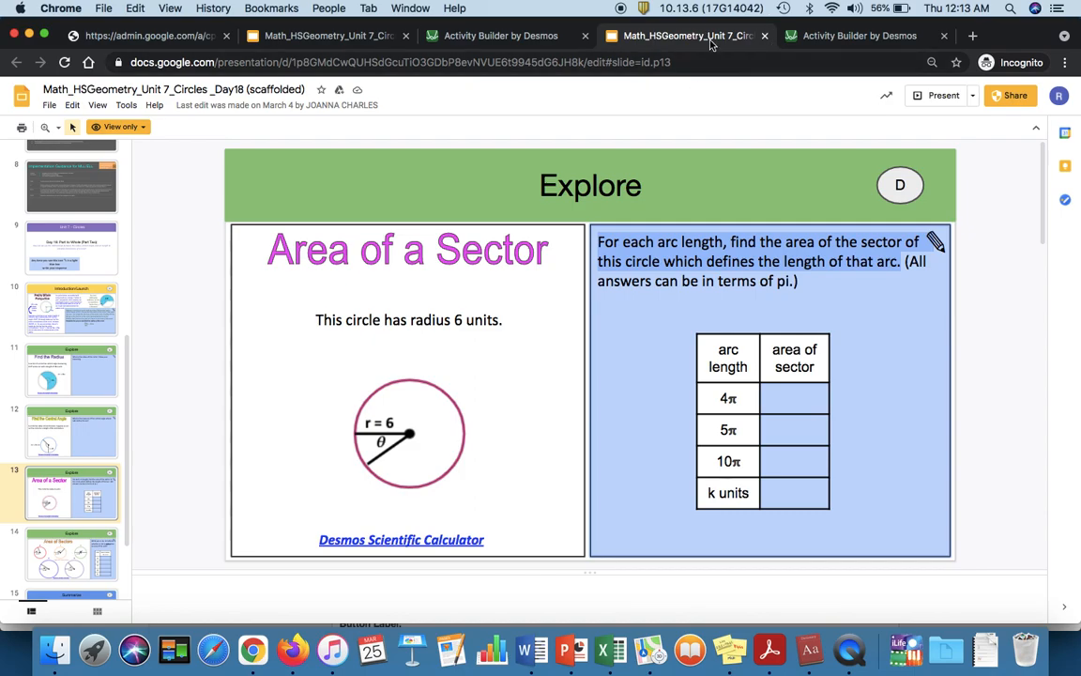
left_click(775, 41)
key("super+v")
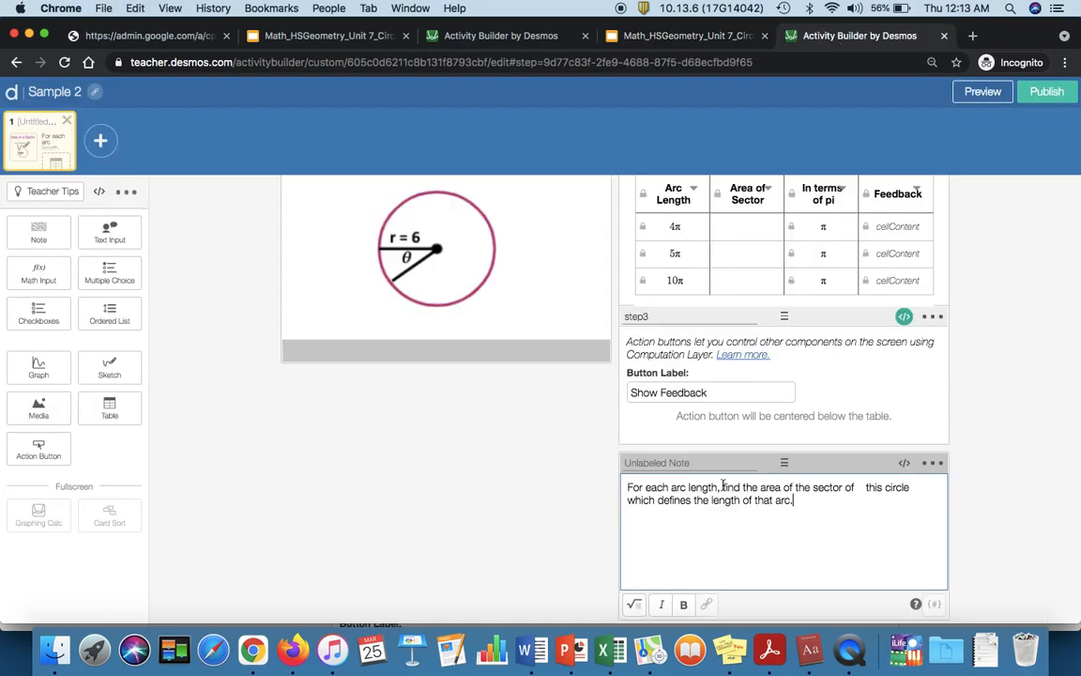
Step: Reword the start of the new note to "For arc length k, find the area of the sector"
double_click(657, 488)
key("BackSpace")
key("BackSpace")
left_click(694, 489)
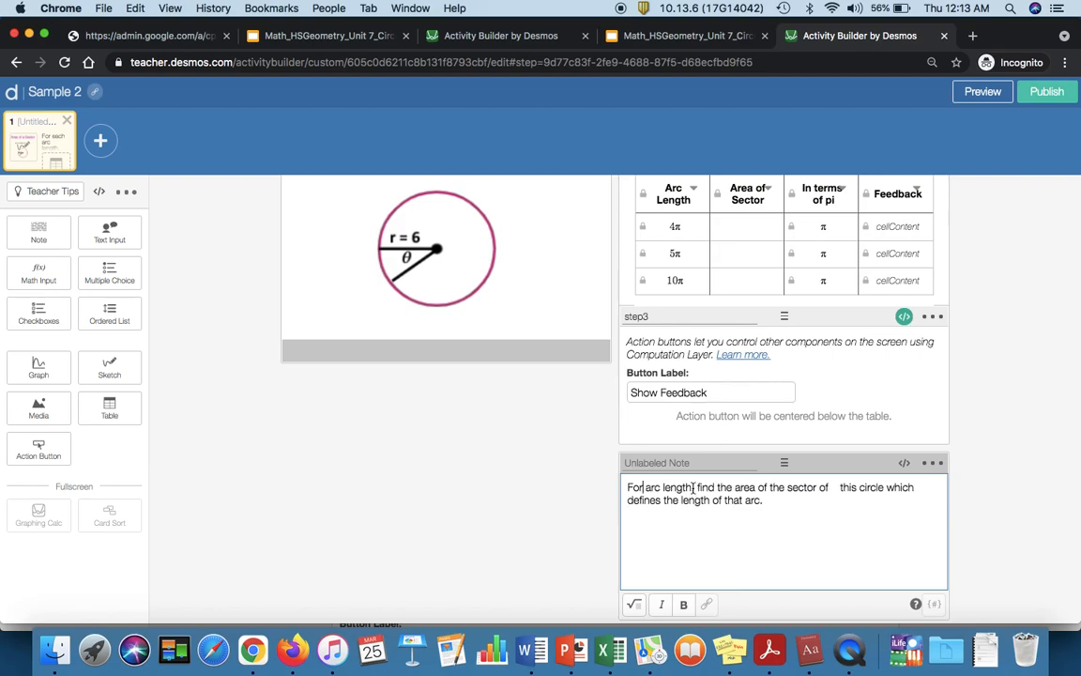
type("k")
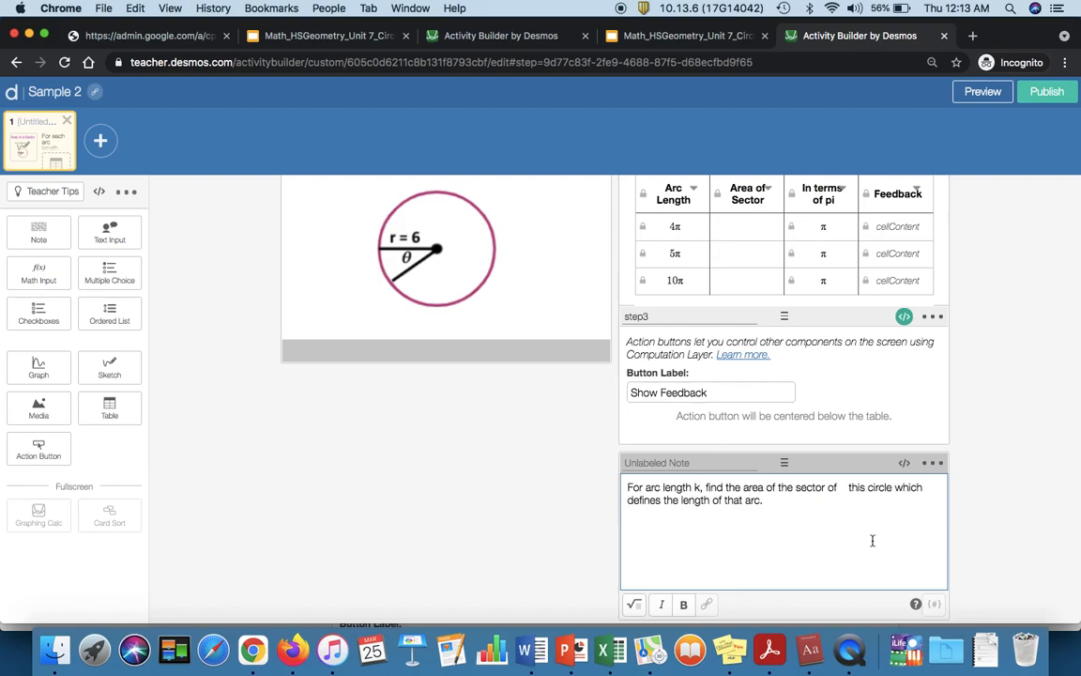
Step: Remove the extra spaces before "this circle" in the note and add a math input component below it
left_click(848, 488)
key("BackSpace")
key("BackSpace")
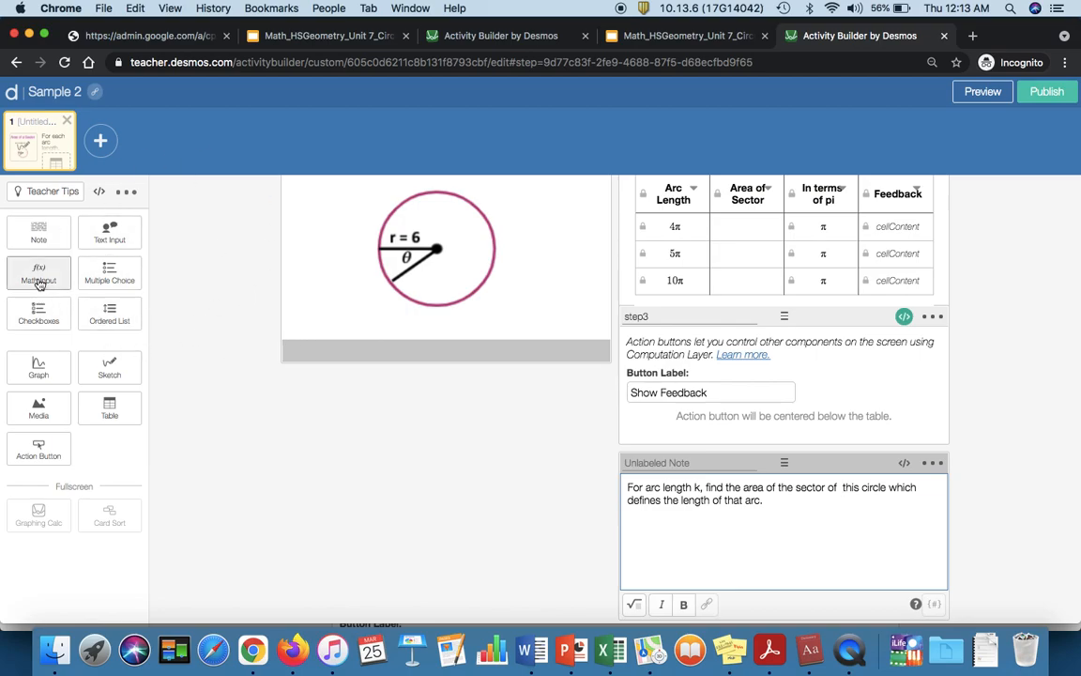
scroll(845, 448, "down", 3)
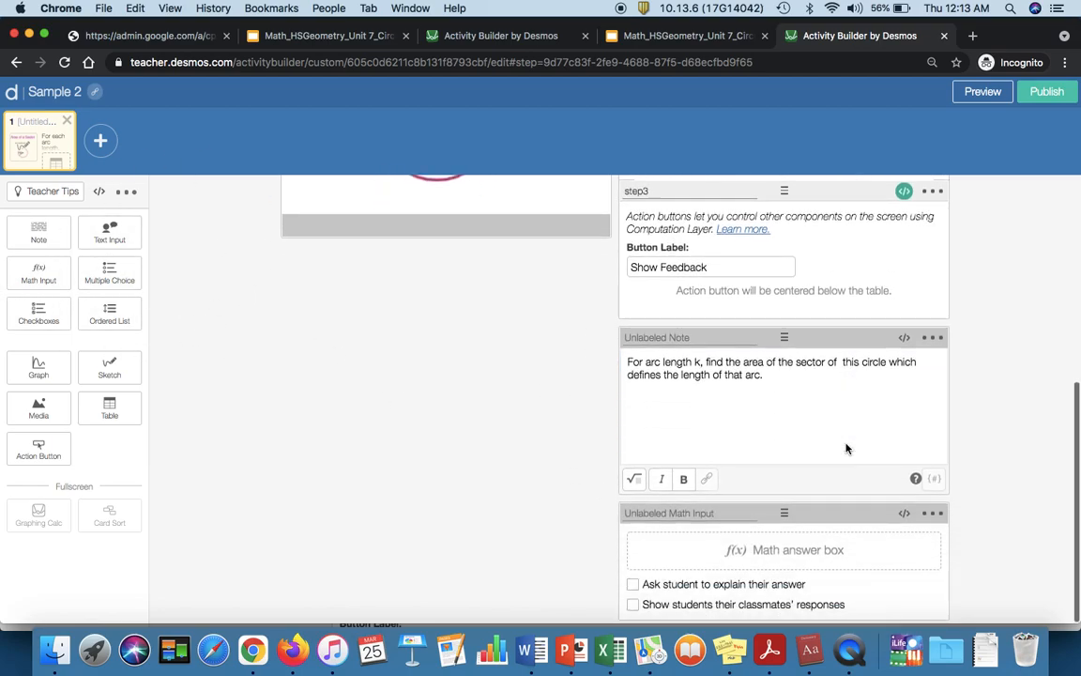
scroll(958, 249, "up", 8)
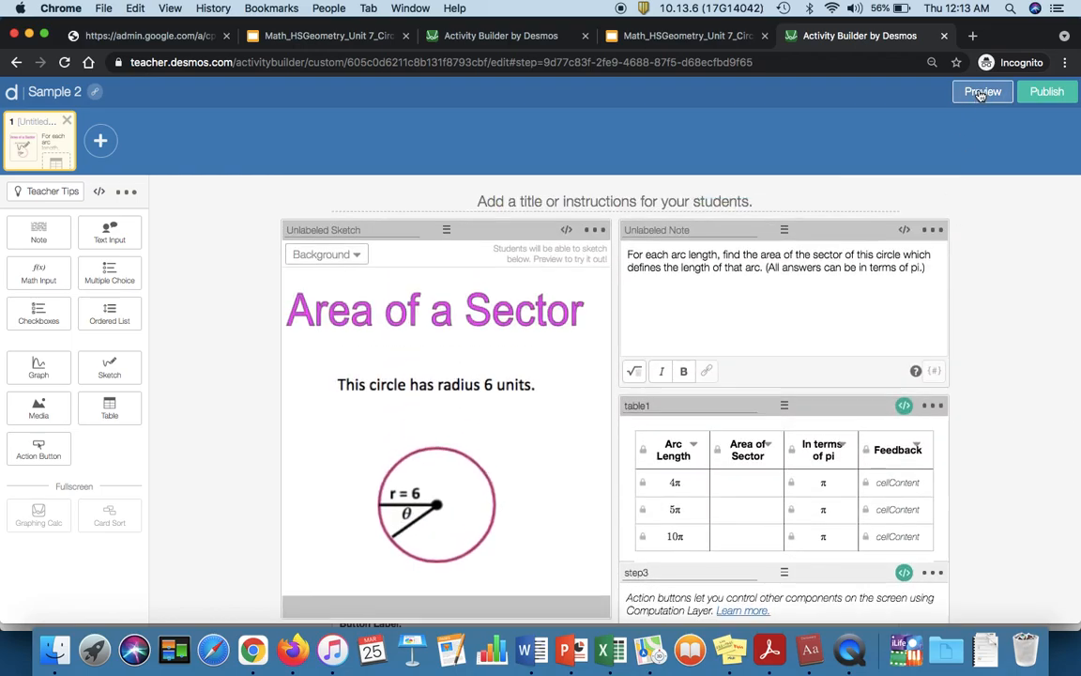
Step: Preview the student screen, try an answer built from k/12, (36) and pi in the math input, and close the preview
left_click(978, 93)
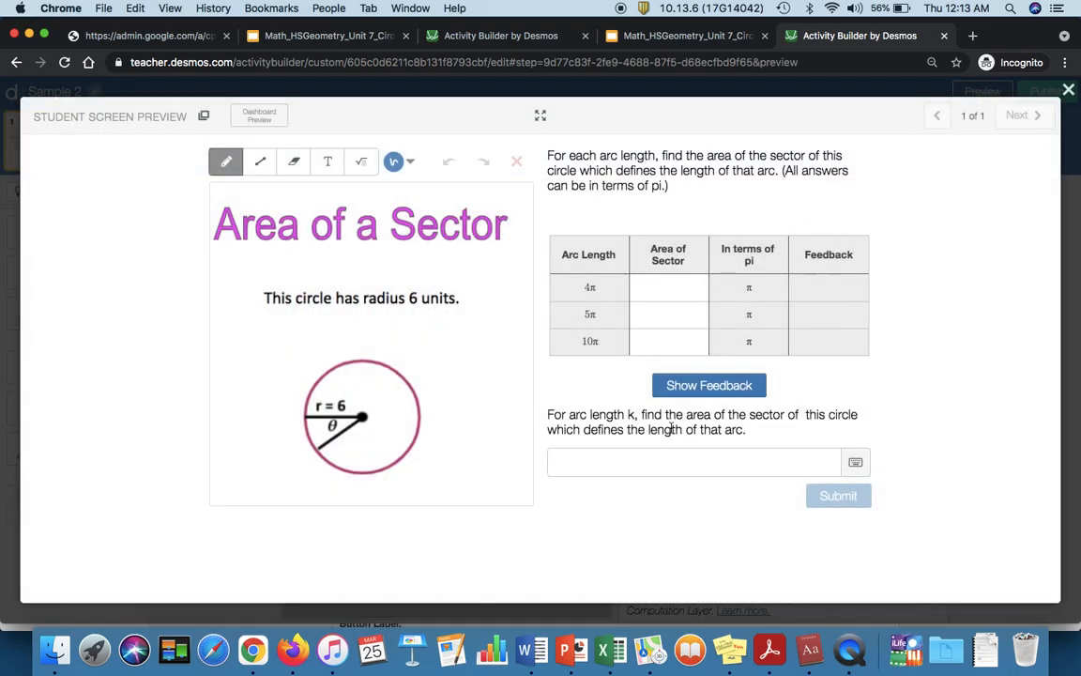
left_click(678, 464)
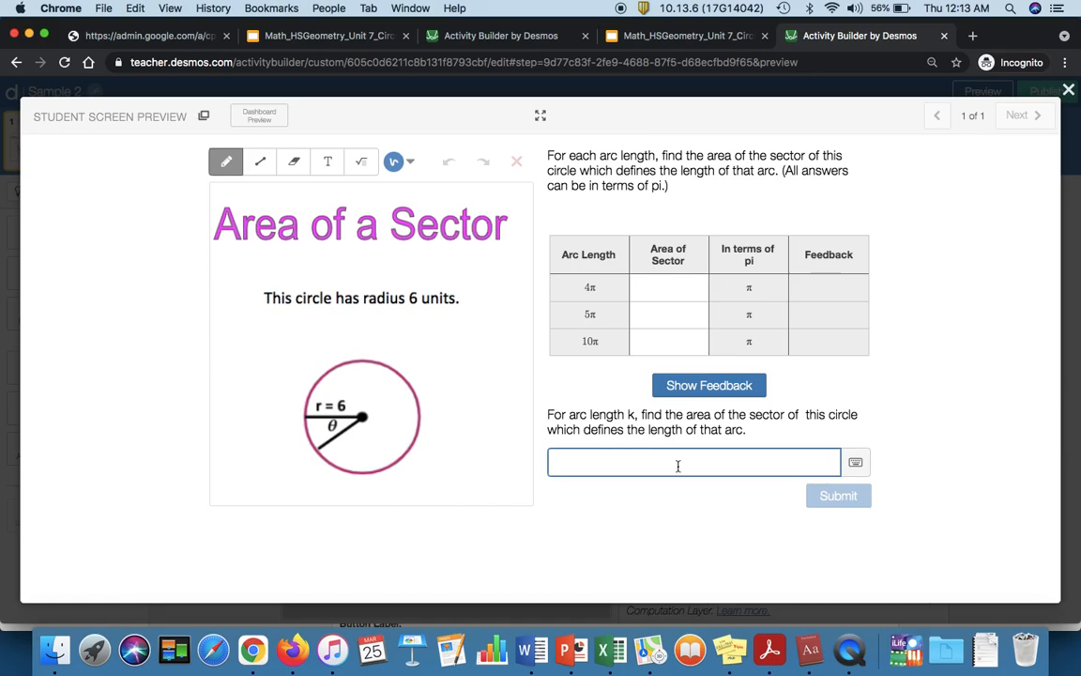
type("k/12")
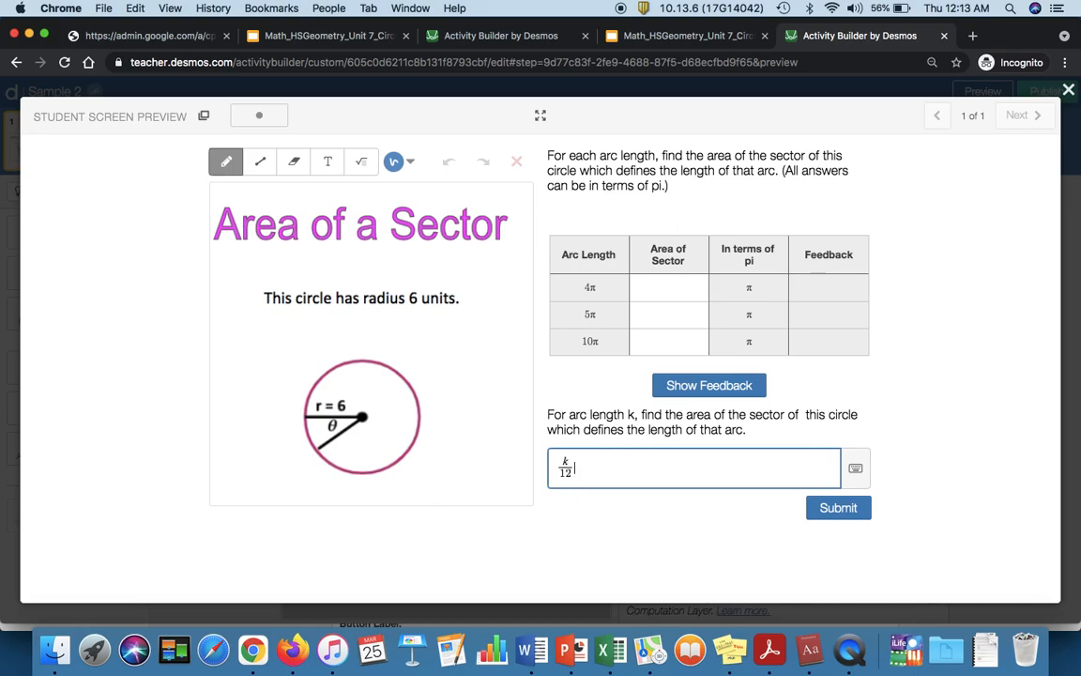
type("(36")
type(")")
type("pi")
key("BackSpace")
key("BackSpace")
type(")pi")
left_click(1068, 91)
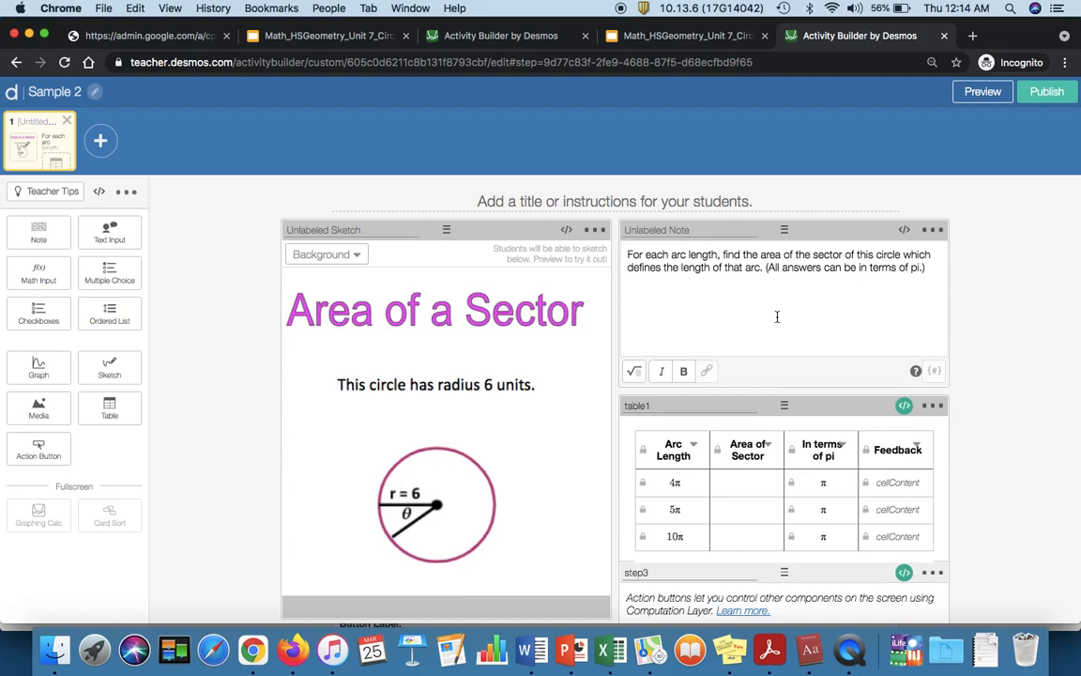
Step: Enable the scientific calculator on student screens in Sample 2's activity details and save them
left_click(62, 95)
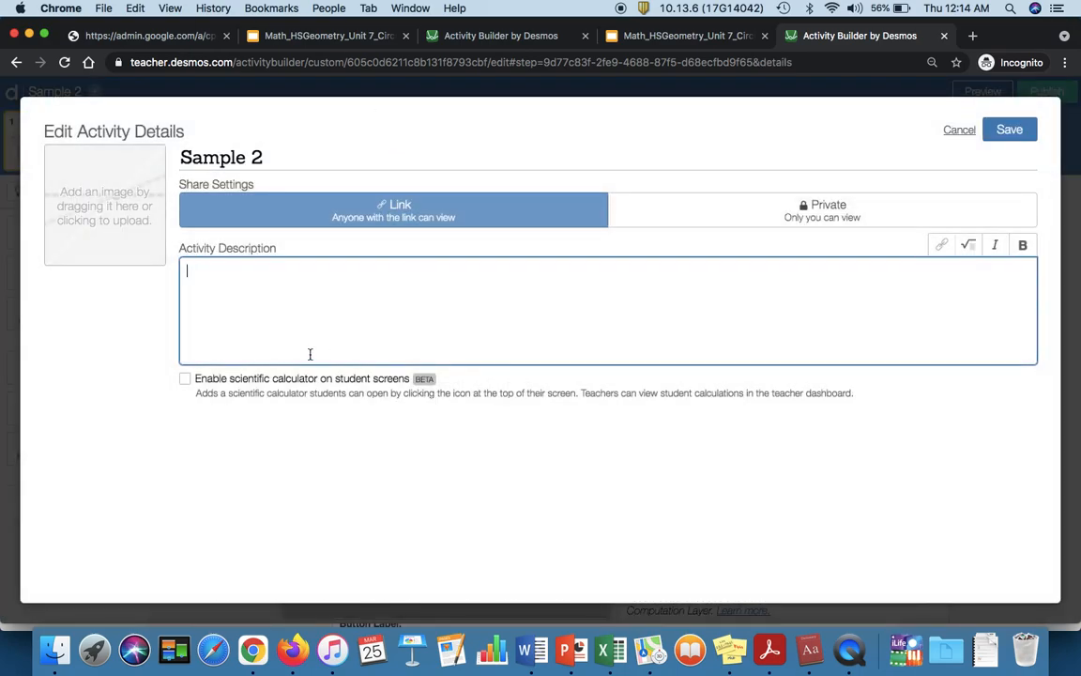
left_click(201, 379)
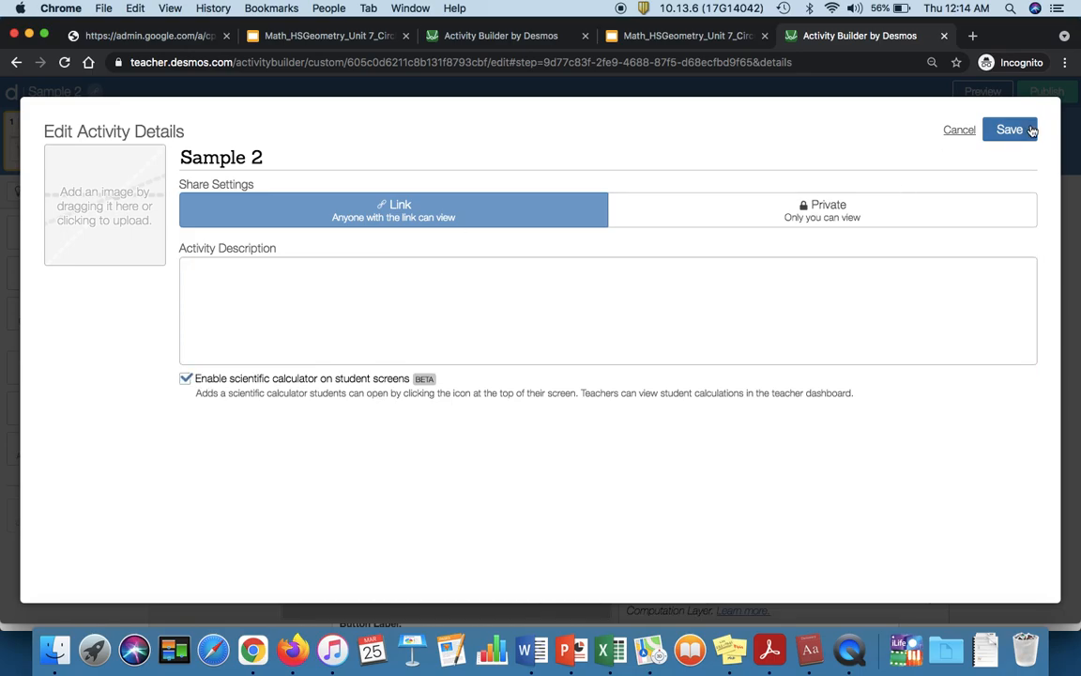
left_click(1010, 130)
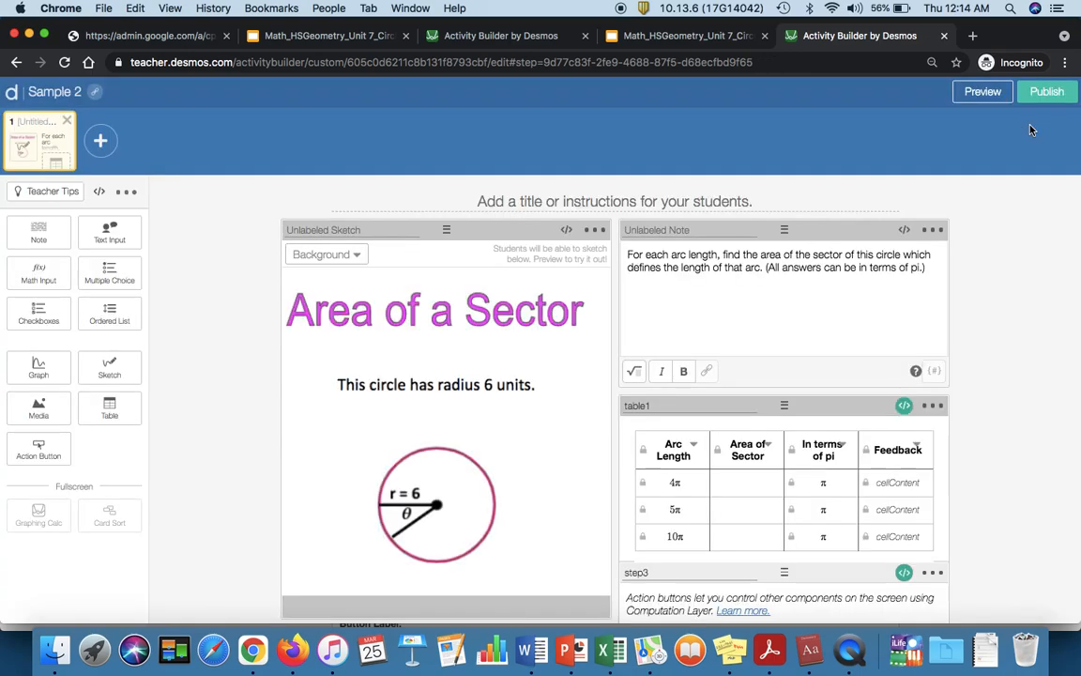
Step: Preview the student screen with the scientific calculator open and write angle/360 · 12π = 4π as math above the sketch's circle
left_click(979, 92)
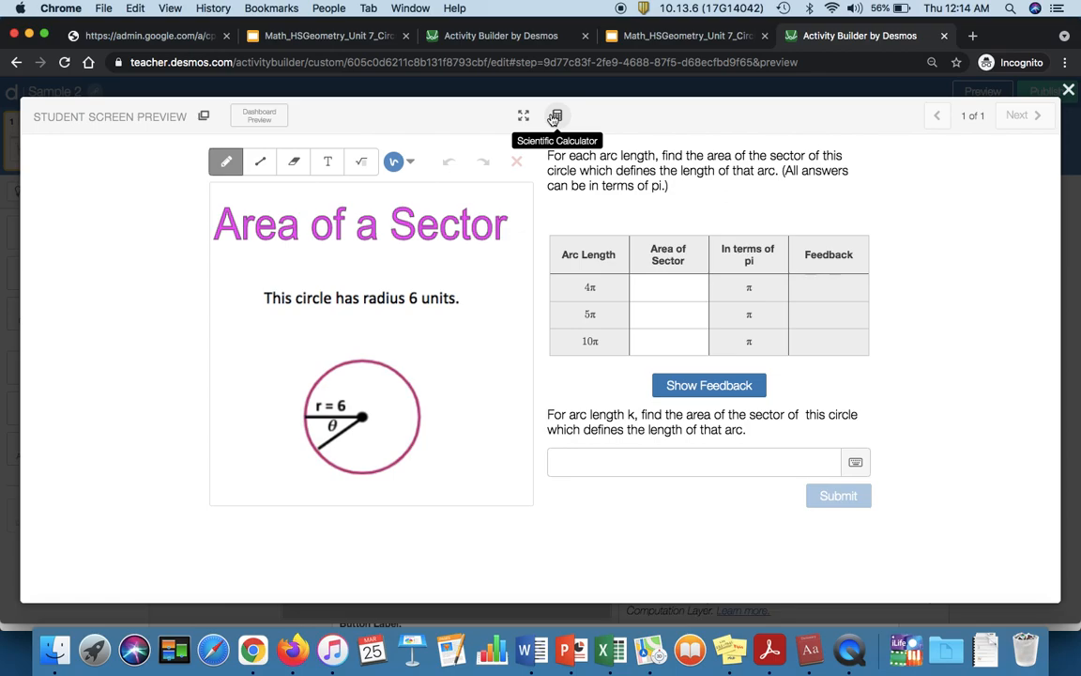
left_click(556, 115)
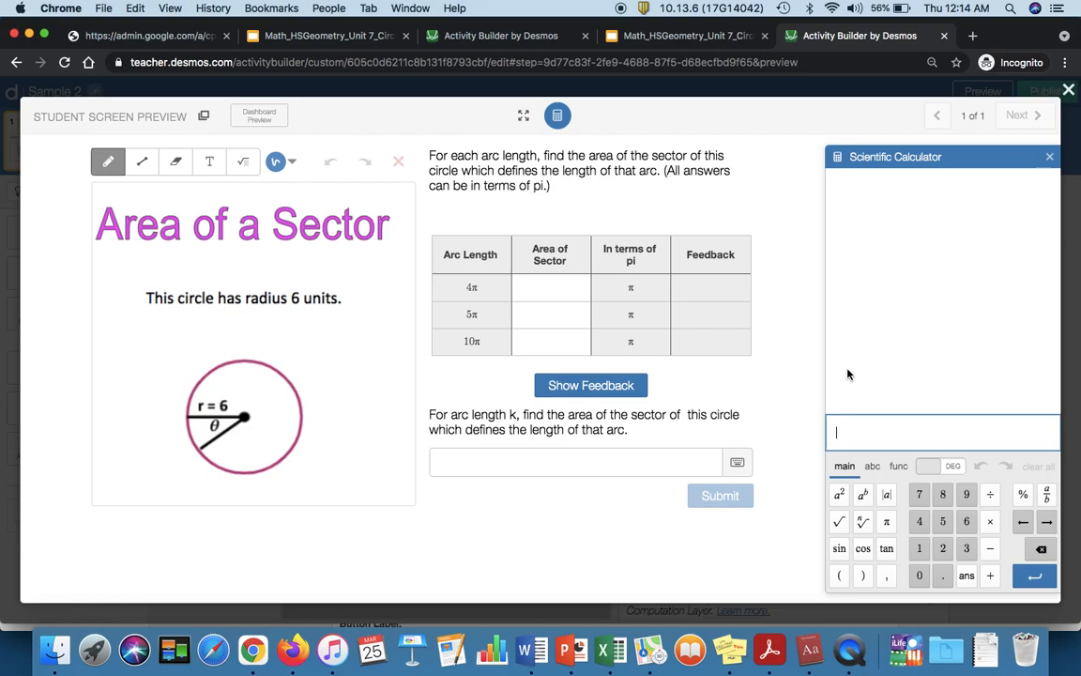
left_click(243, 162)
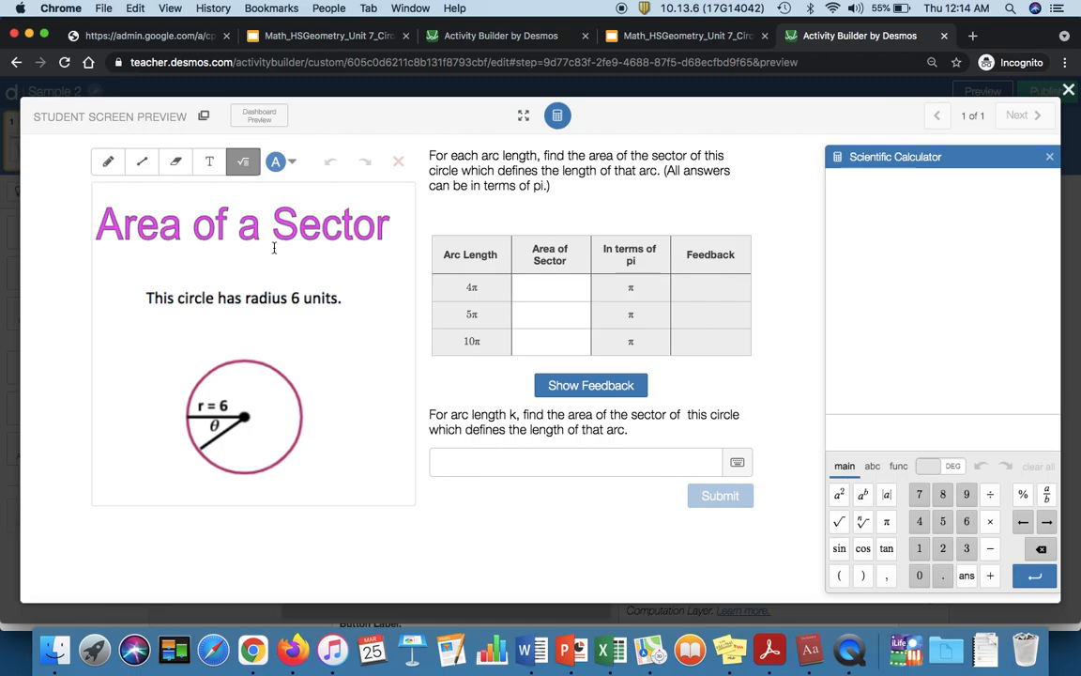
left_click(167, 323)
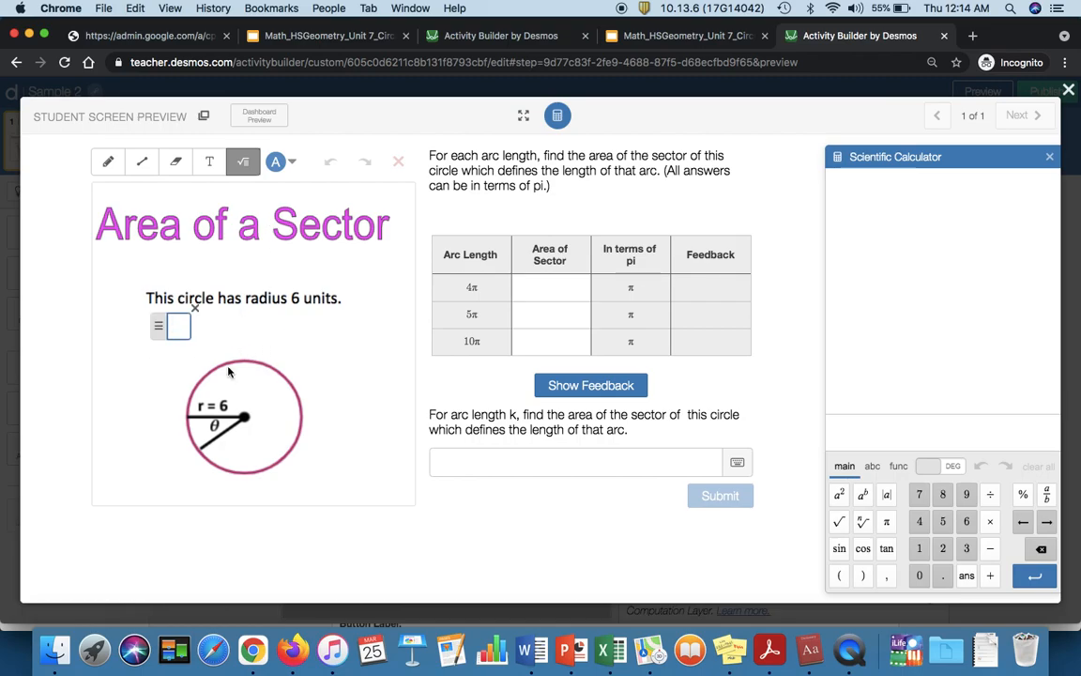
type("angle")
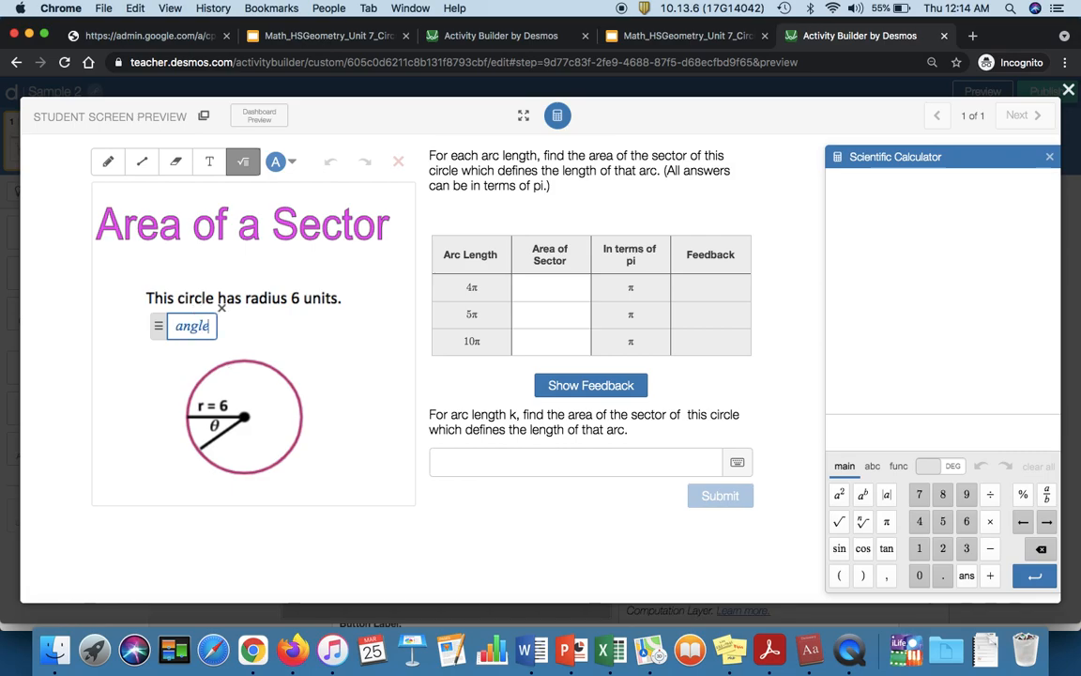
type("/360")
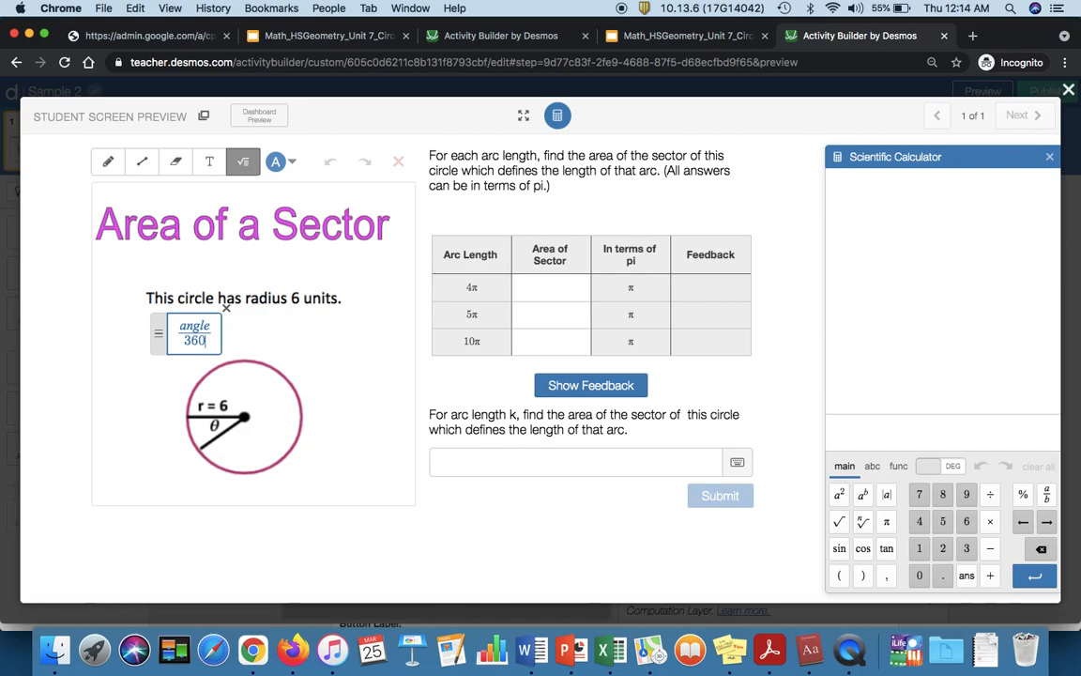
key("Right")
type("*")
type("12")
type("pi")
type("=")
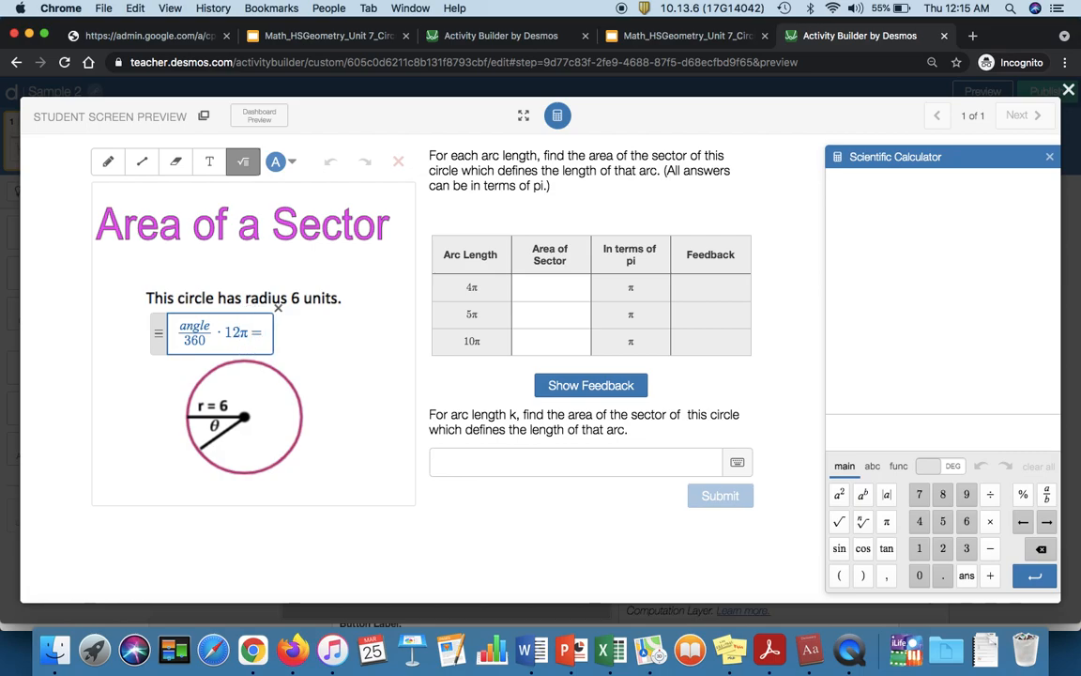
type("4")
type("pi")
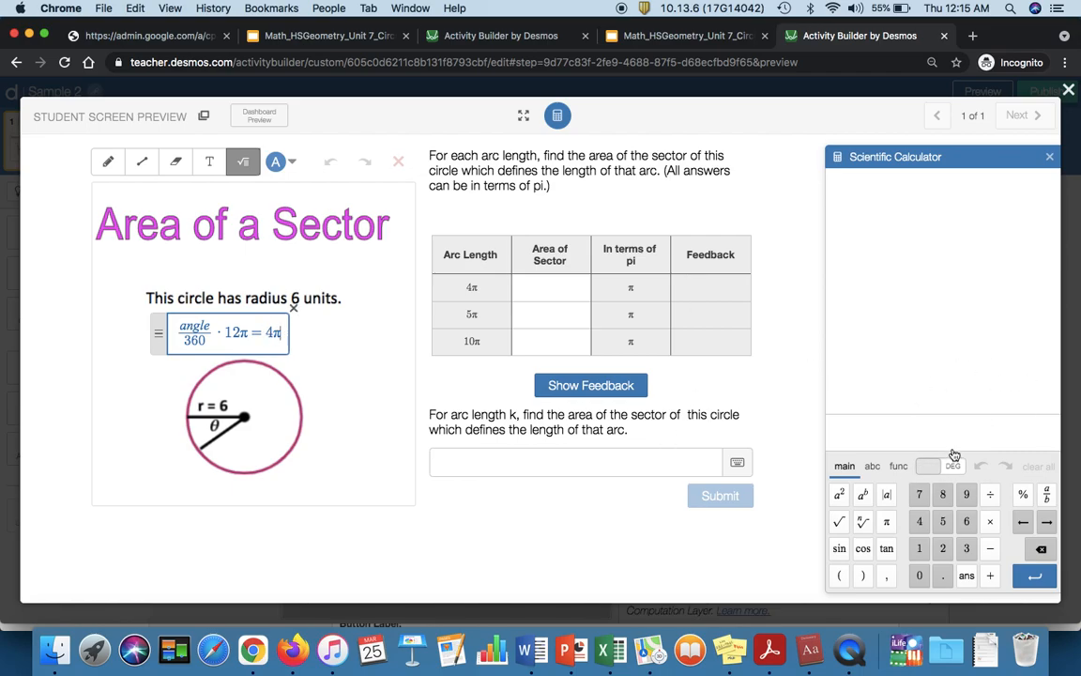
Step: Calculate 4/12(360) in the preview's scientific calculator and close the preview
left_click(908, 428)
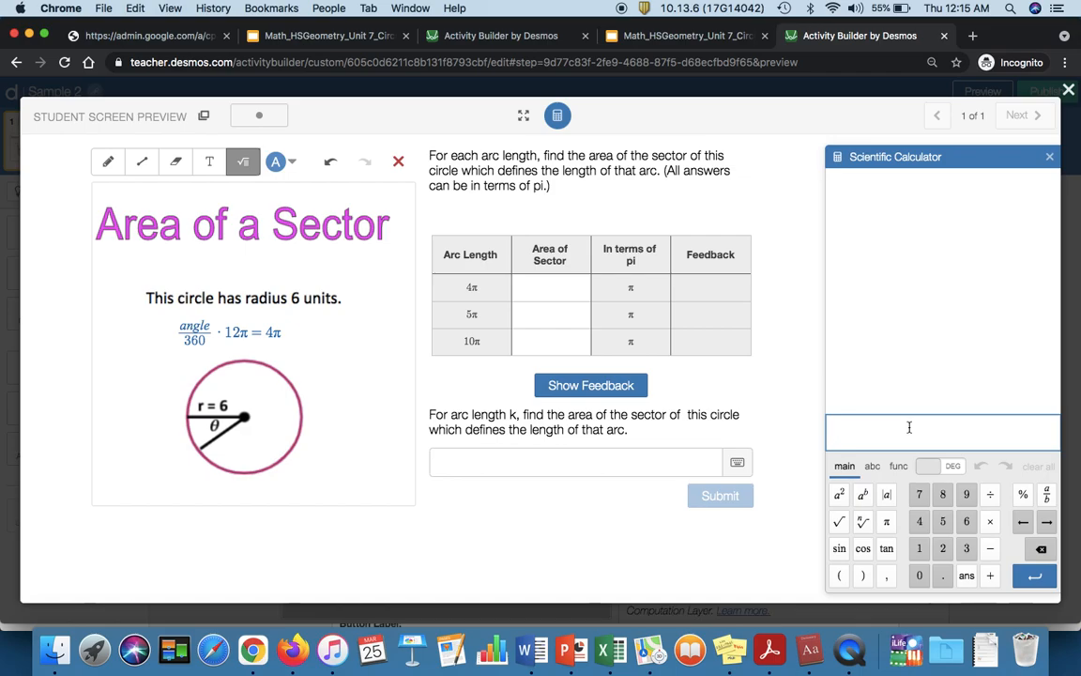
type("4/12")
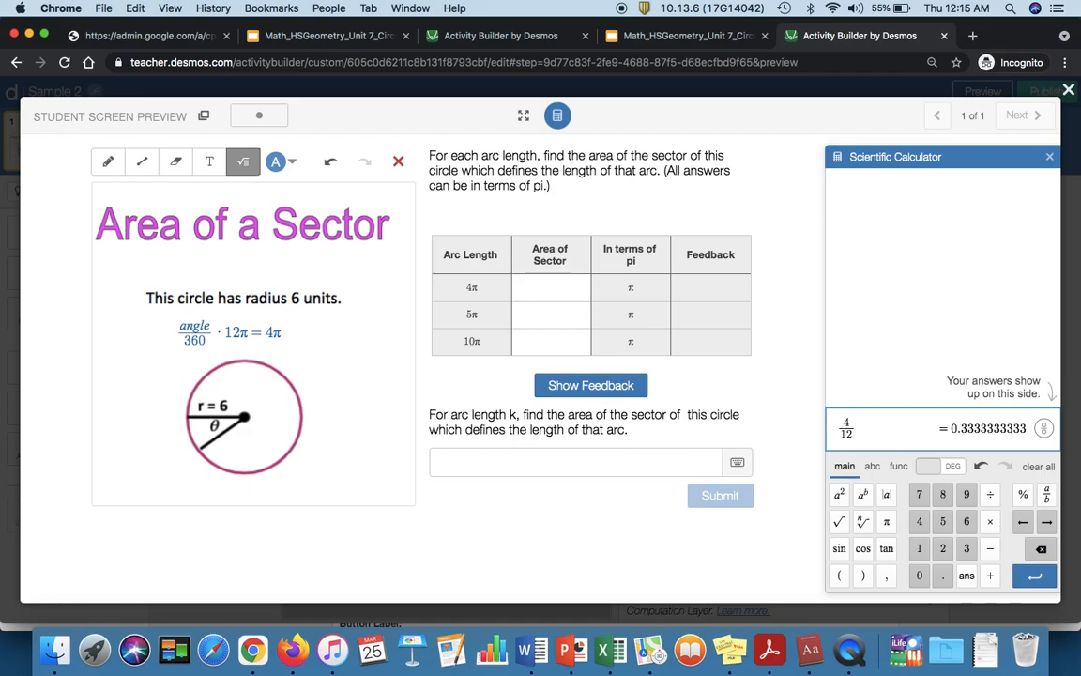
type("(")
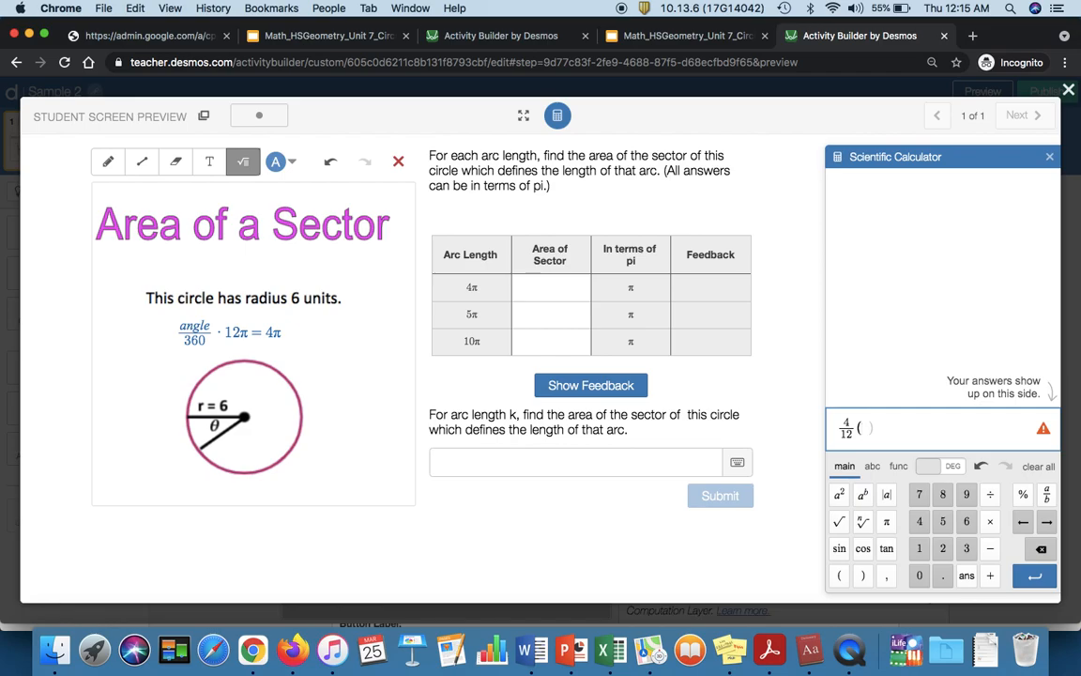
type("360")
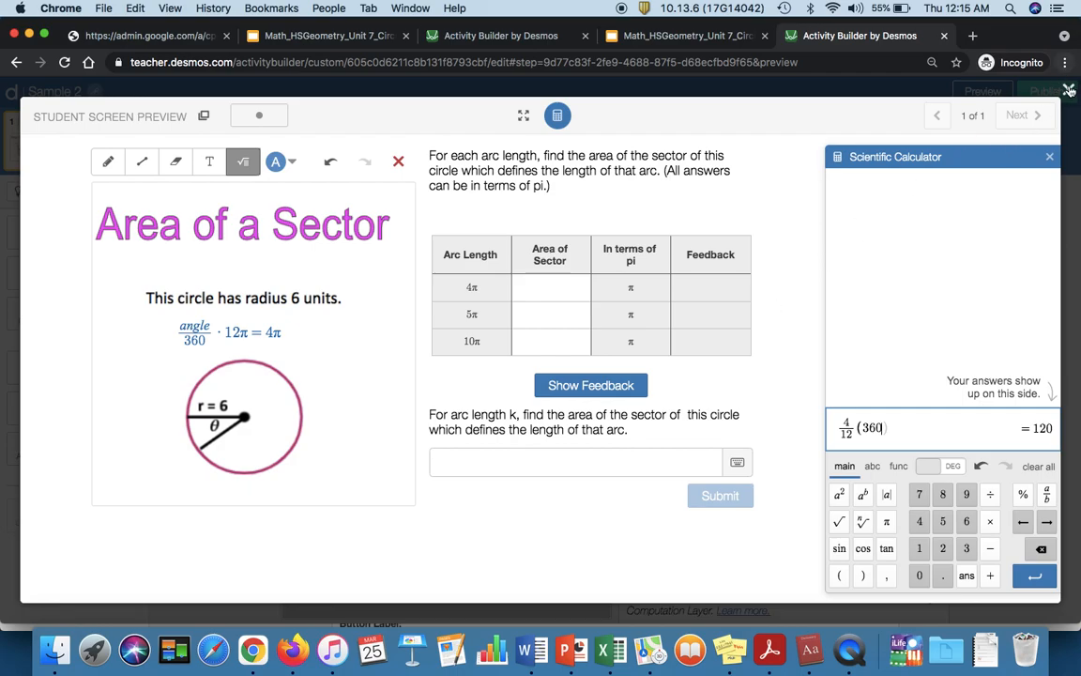
left_click(962, 83)
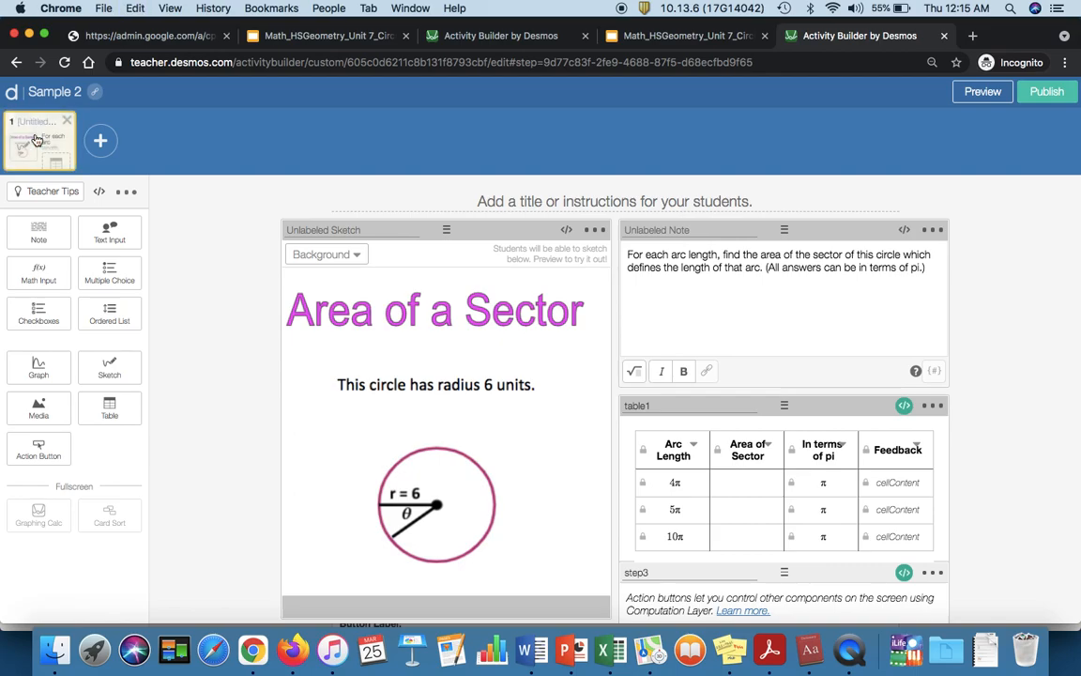
Step: Copy Sample 2's screen into the Sample activity as its second screen
left_click(507, 38)
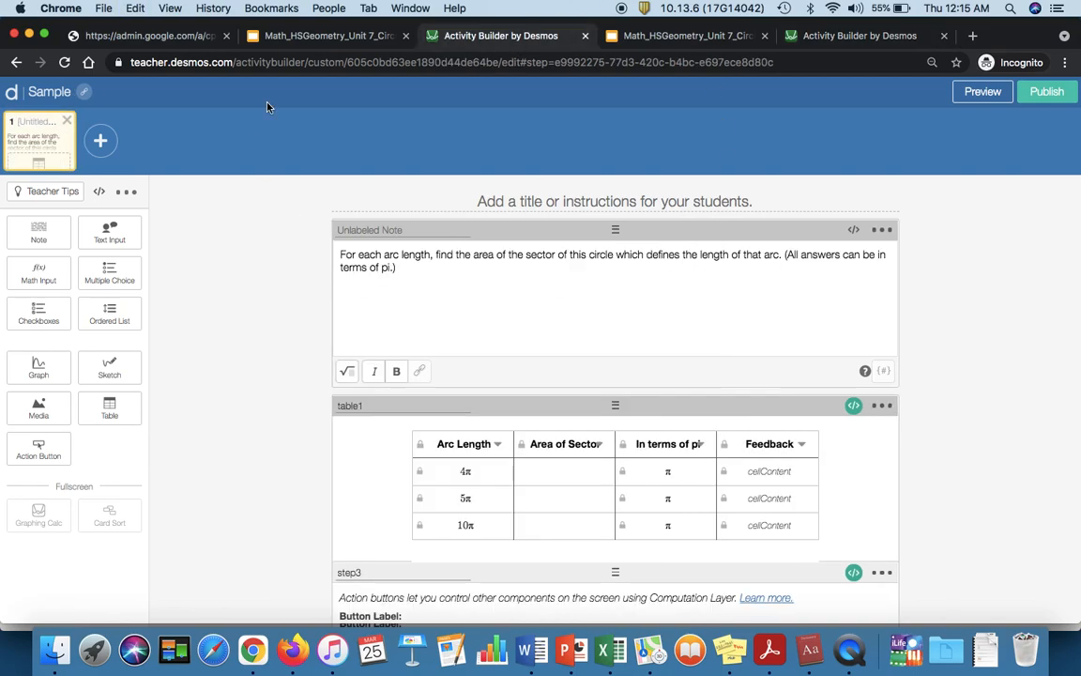
left_click(101, 140)
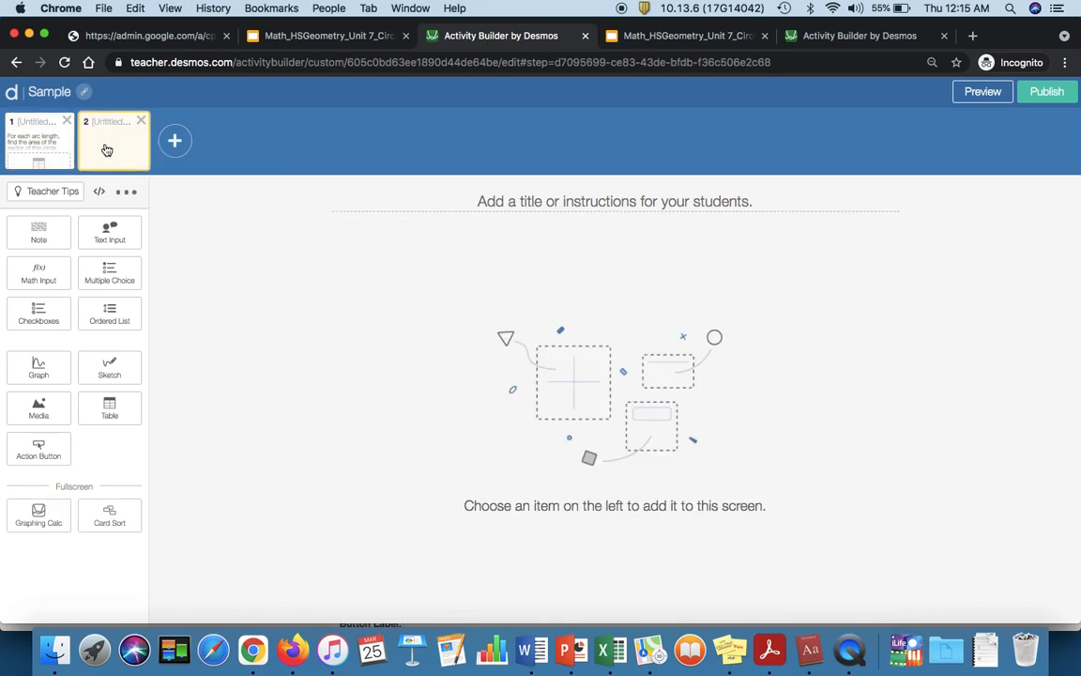
key("ctrl+v")
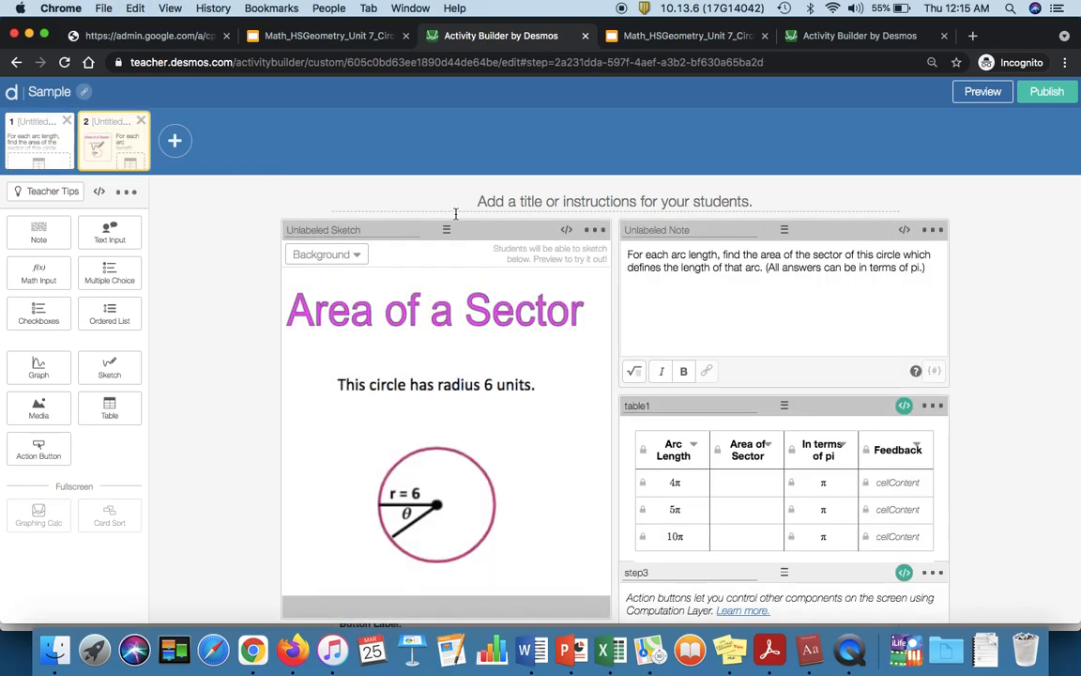